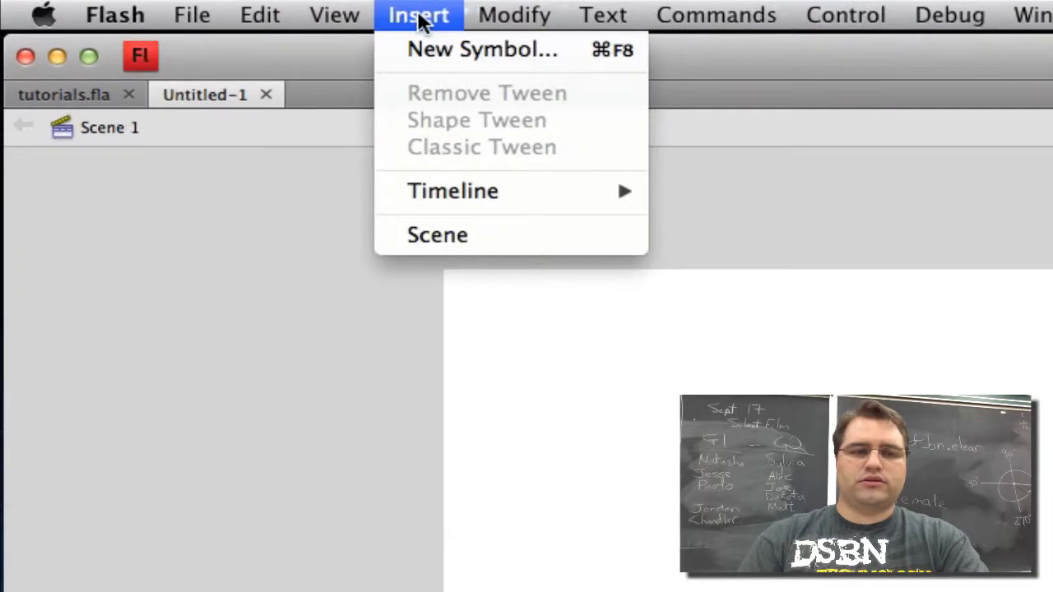
- Create a new movie clip symbol named "ball"
click(449, 50)
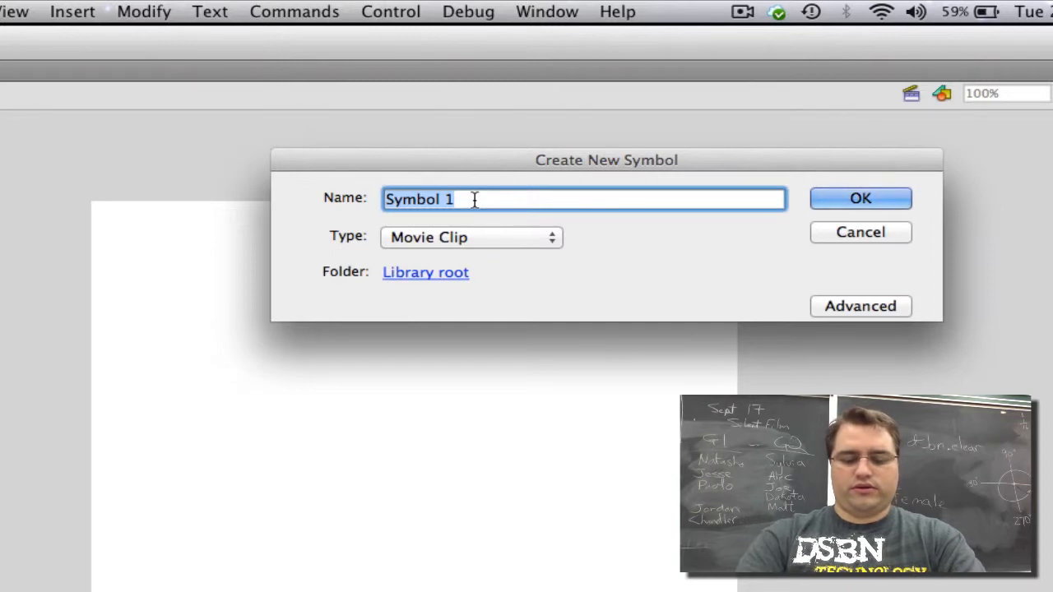
text(ball)
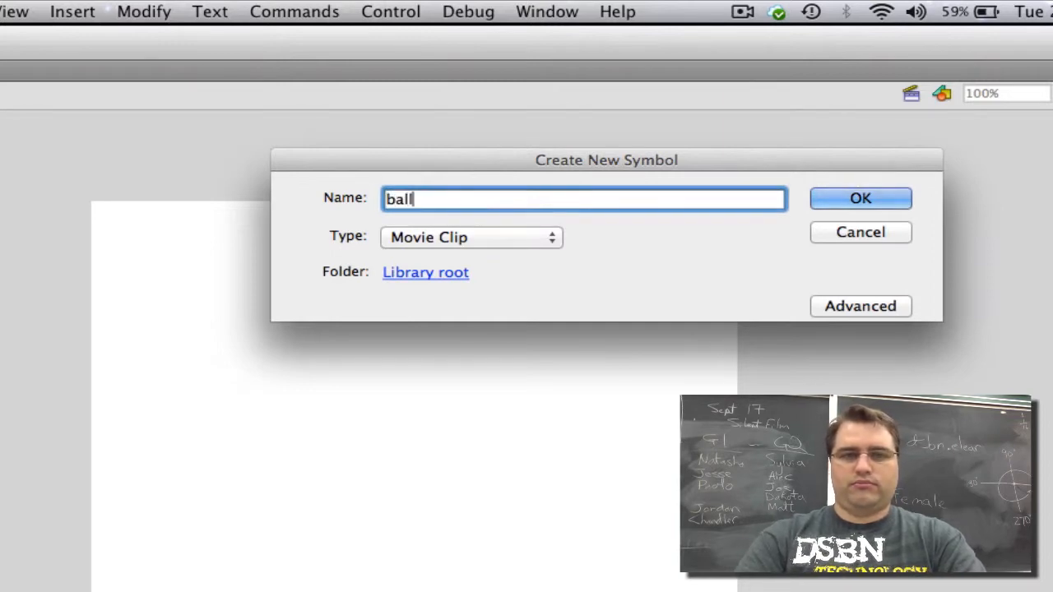
click(555, 247)
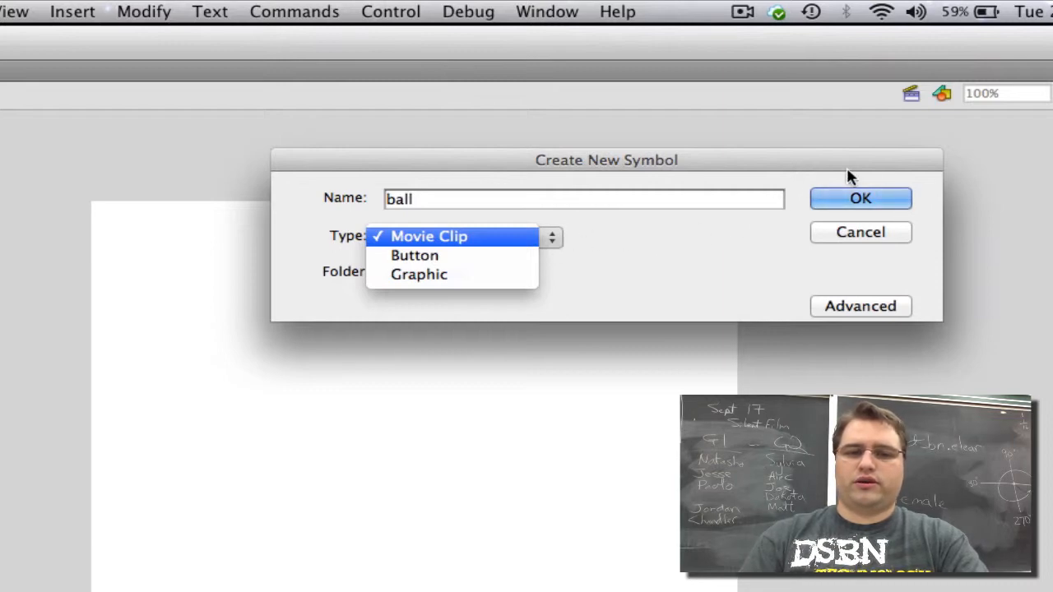
click(863, 198)
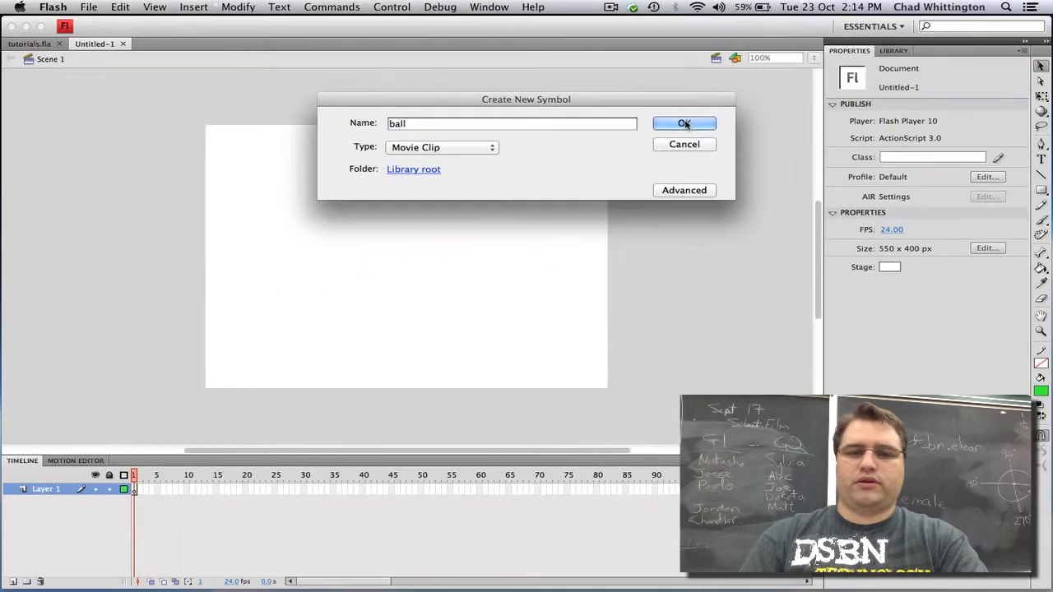
click(683, 124)
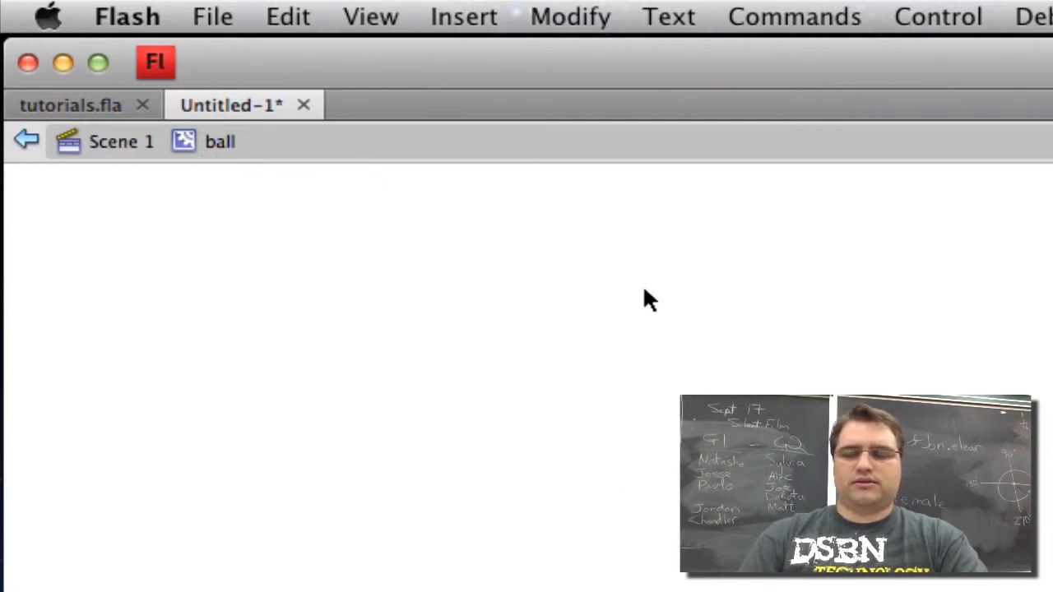
- Draw a green circle about 105 px across with the Oval tool, roughly centred on the symbol's registration point
click(1042, 192)
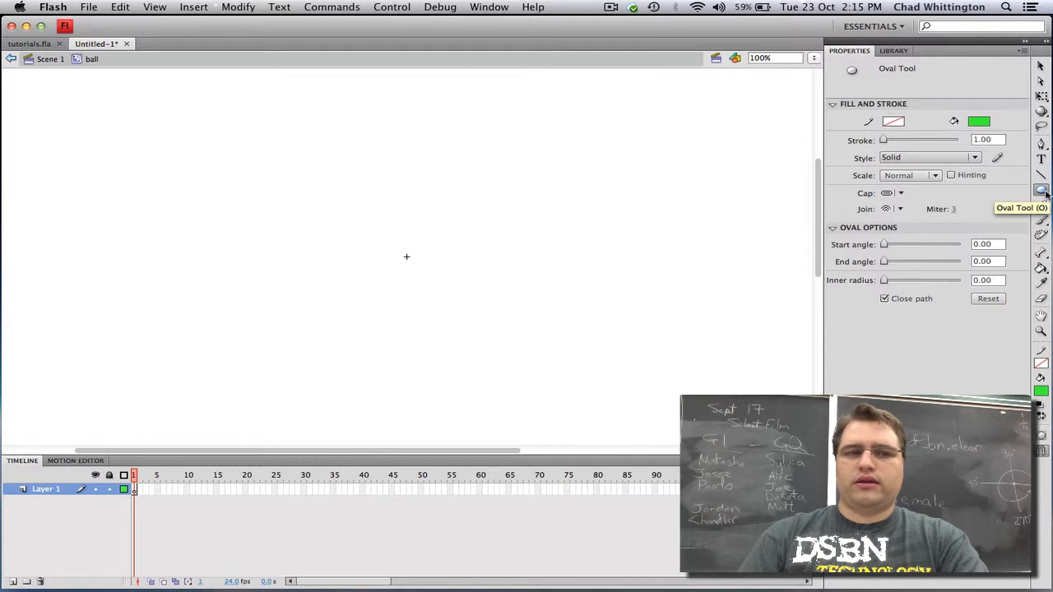
click(1043, 192)
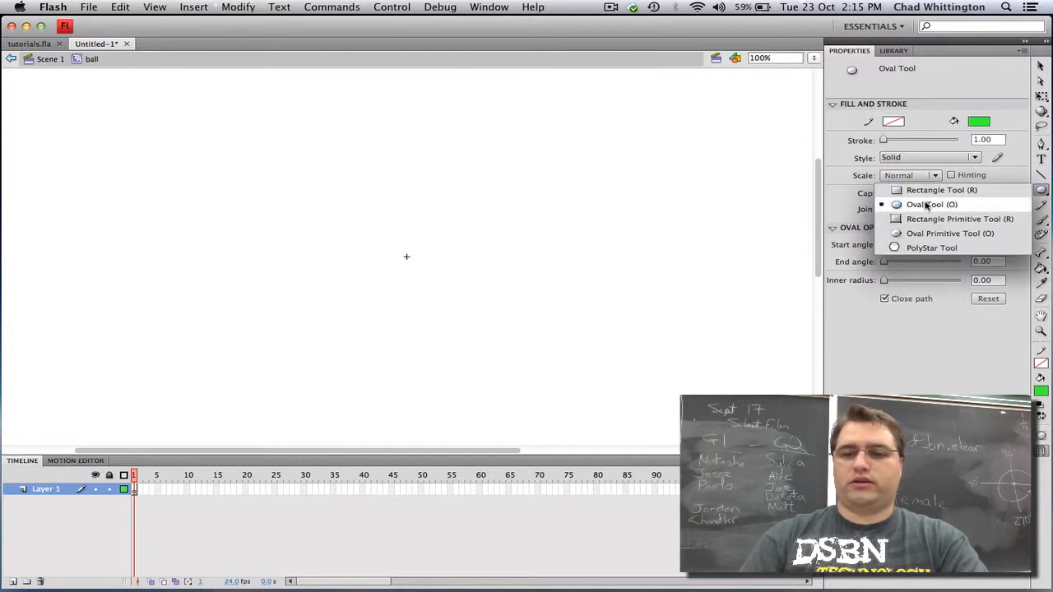
click(926, 205)
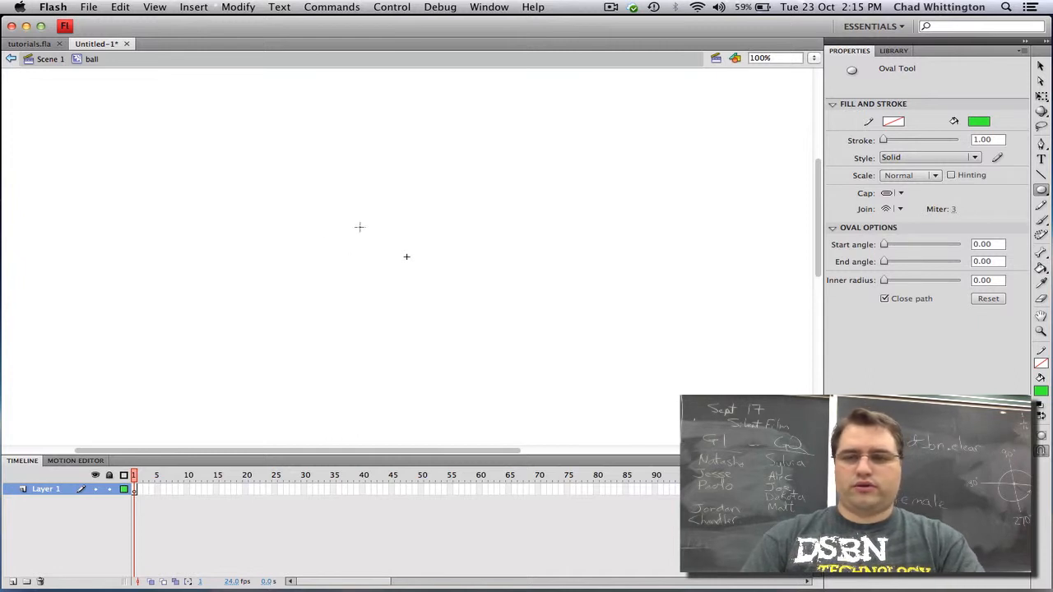
drag(365, 223, 441, 274)
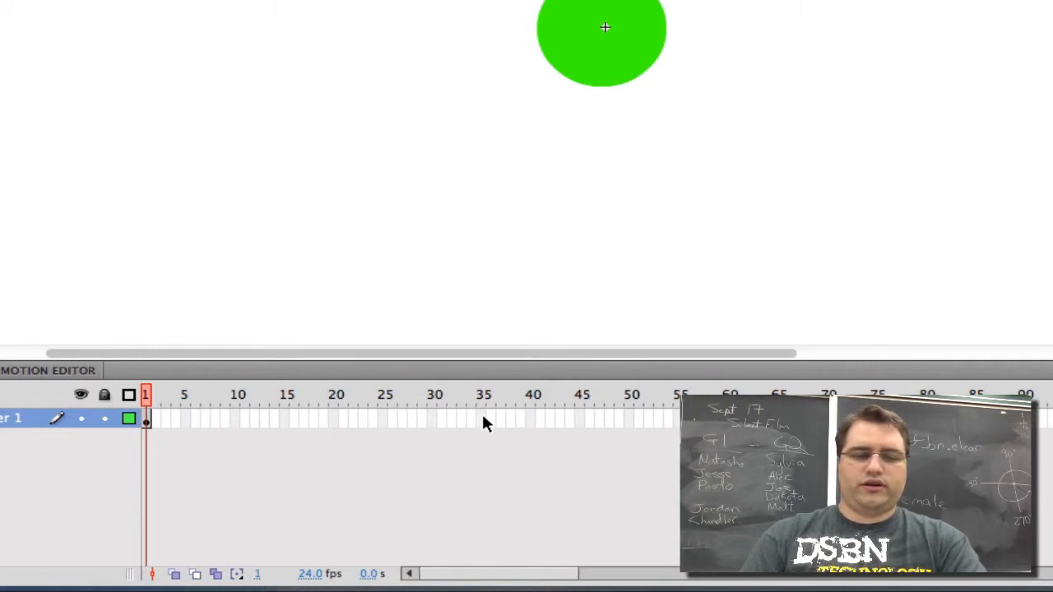
- Insert a frame at frame 35 of Layer 1 and create a shape tween starting from frame 1
right_click(481, 420)
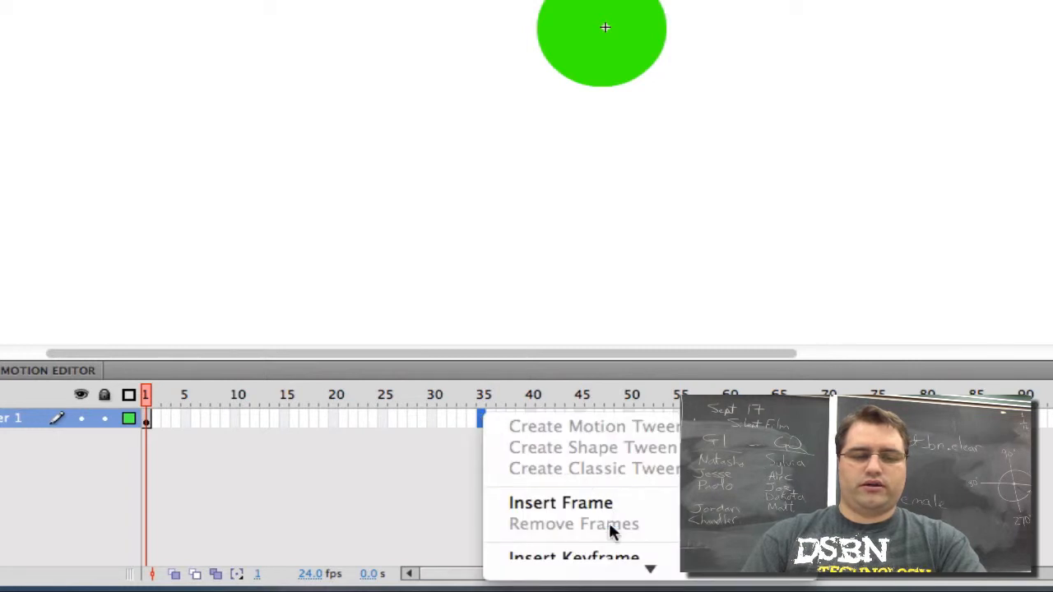
mouse_move(609, 567)
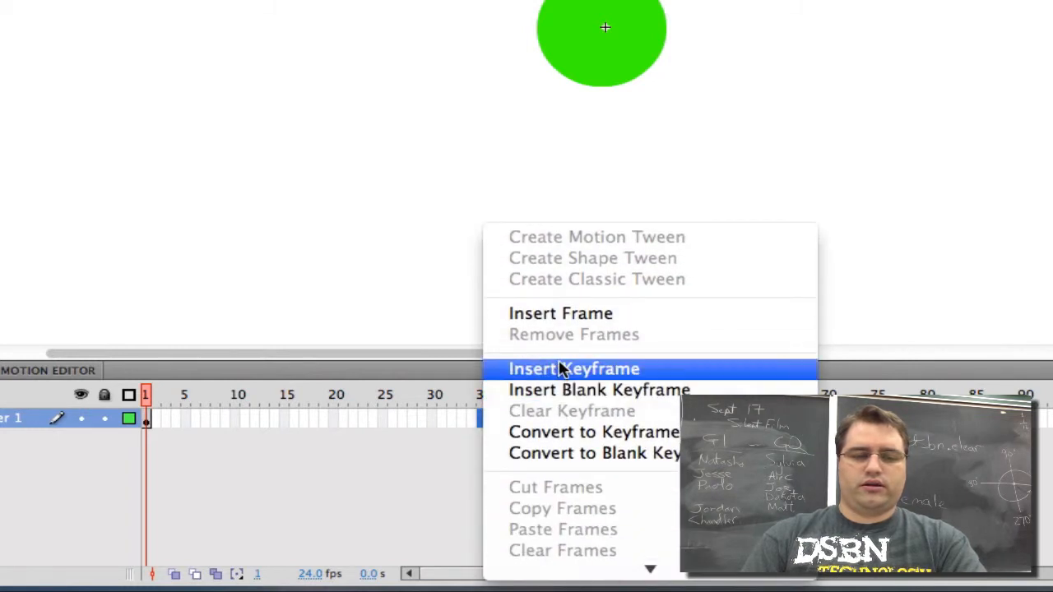
click(559, 314)
click(153, 423)
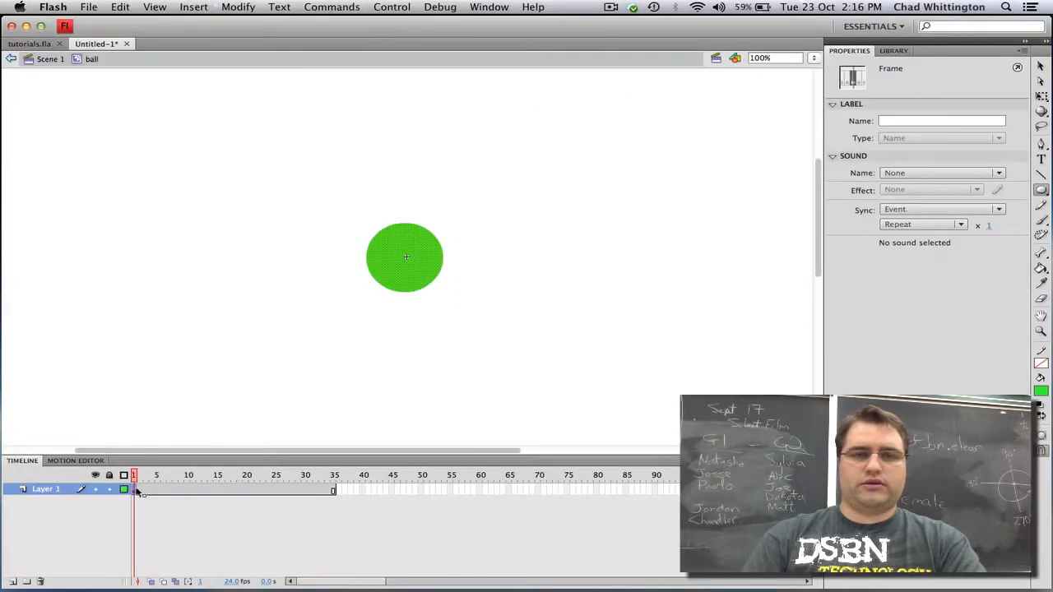
click(137, 491)
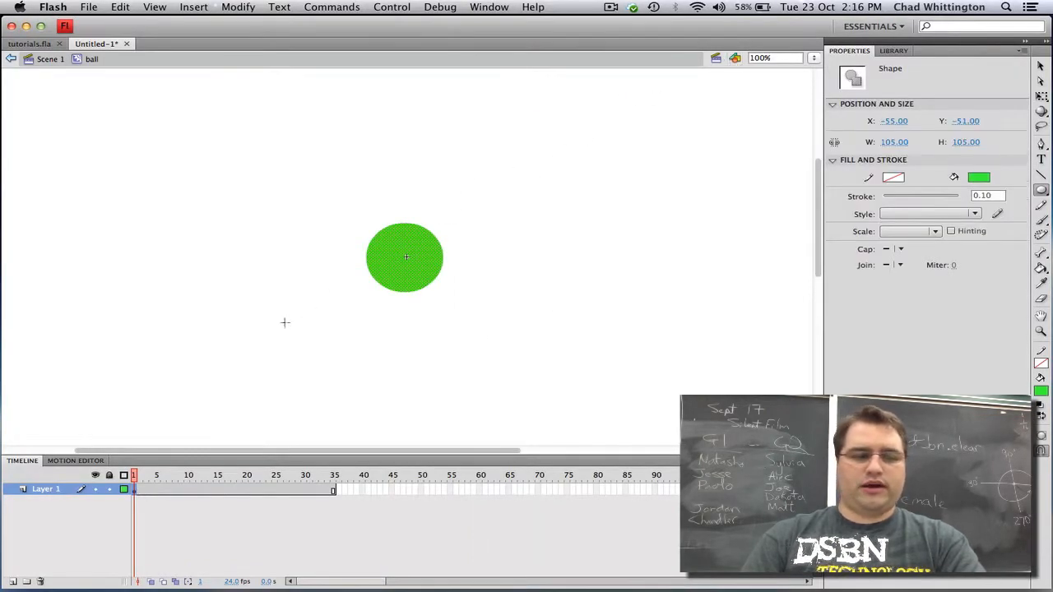
right_click(137, 493)
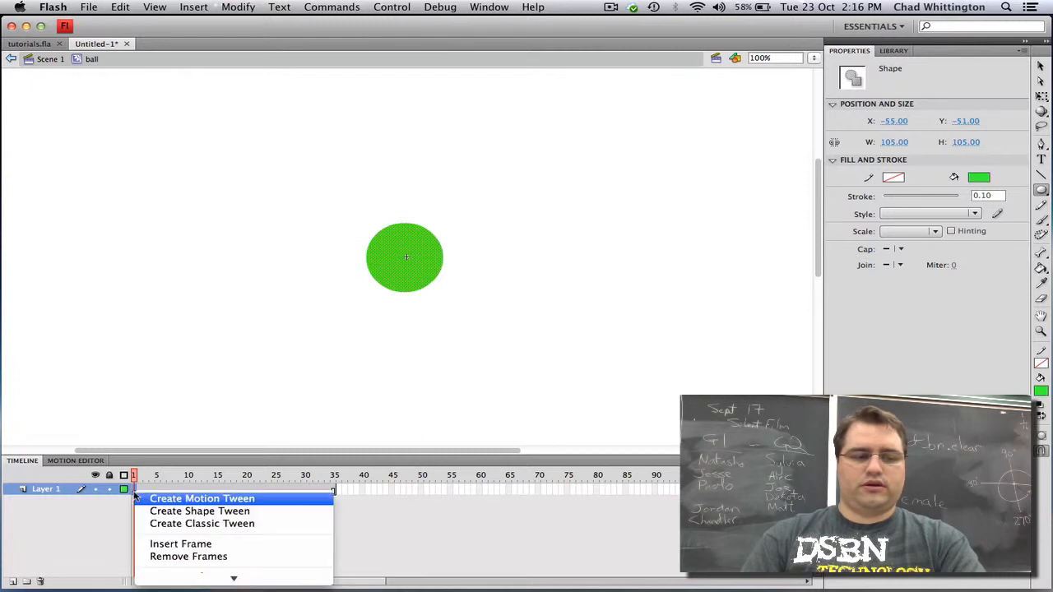
click(173, 512)
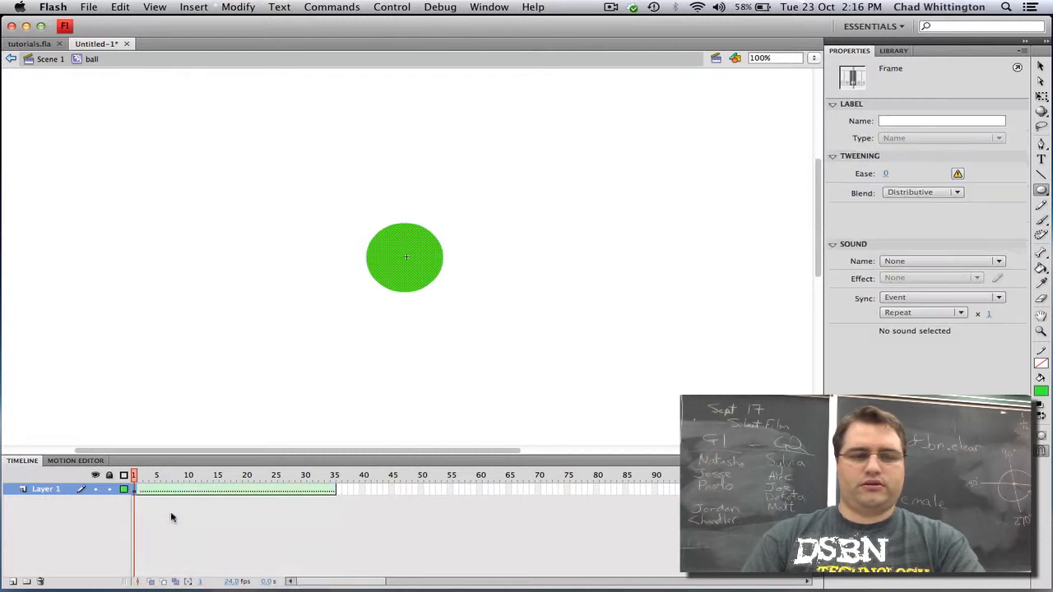
- Insert a keyframe at frame 36 and pull the circle's lower-right edge outward into a teardrop shape
right_click(338, 491)
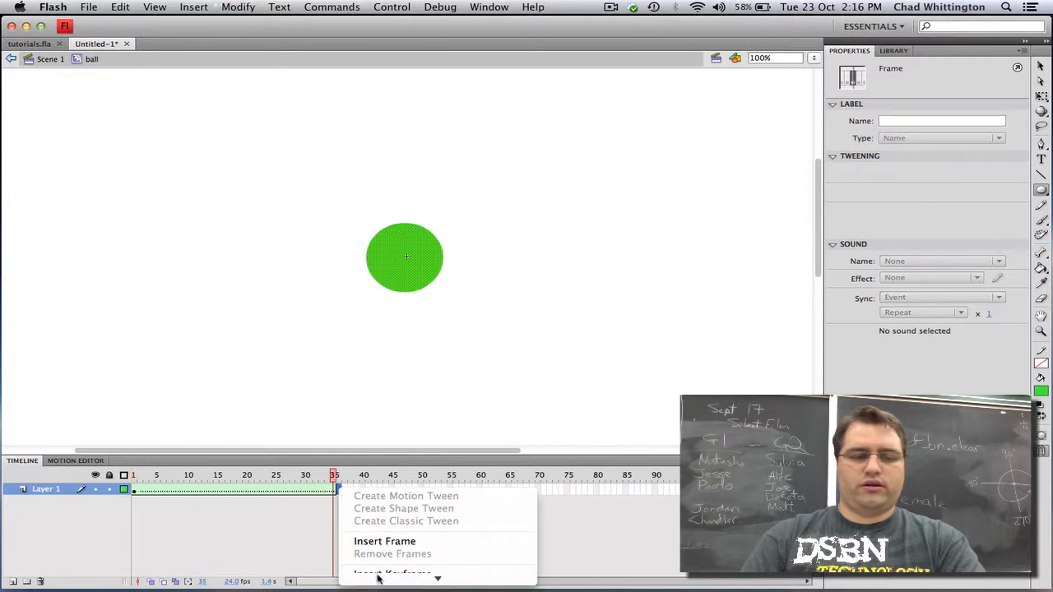
click(393, 462)
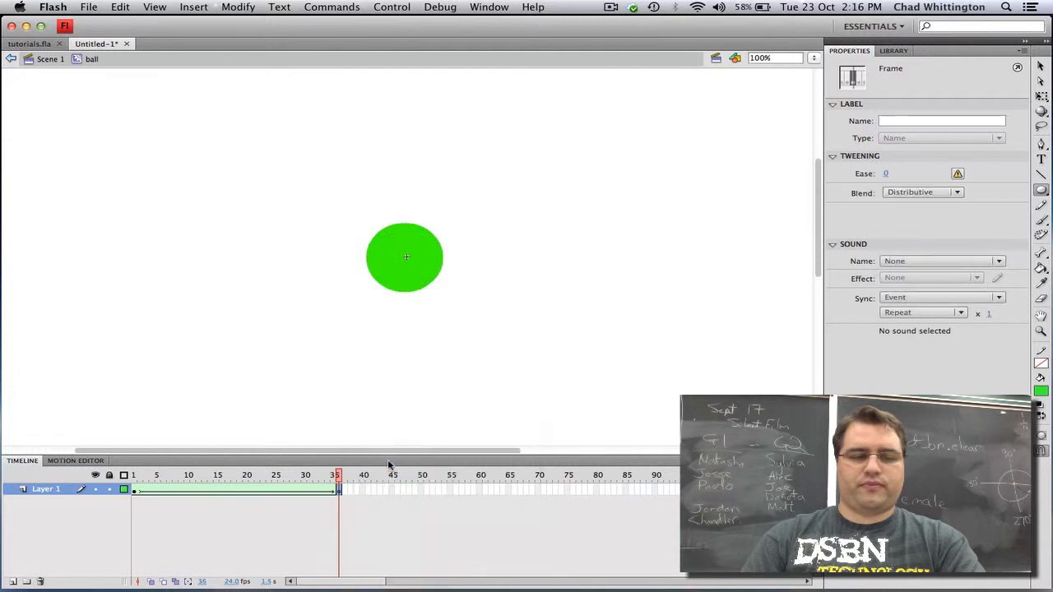
click(437, 272)
click(449, 286)
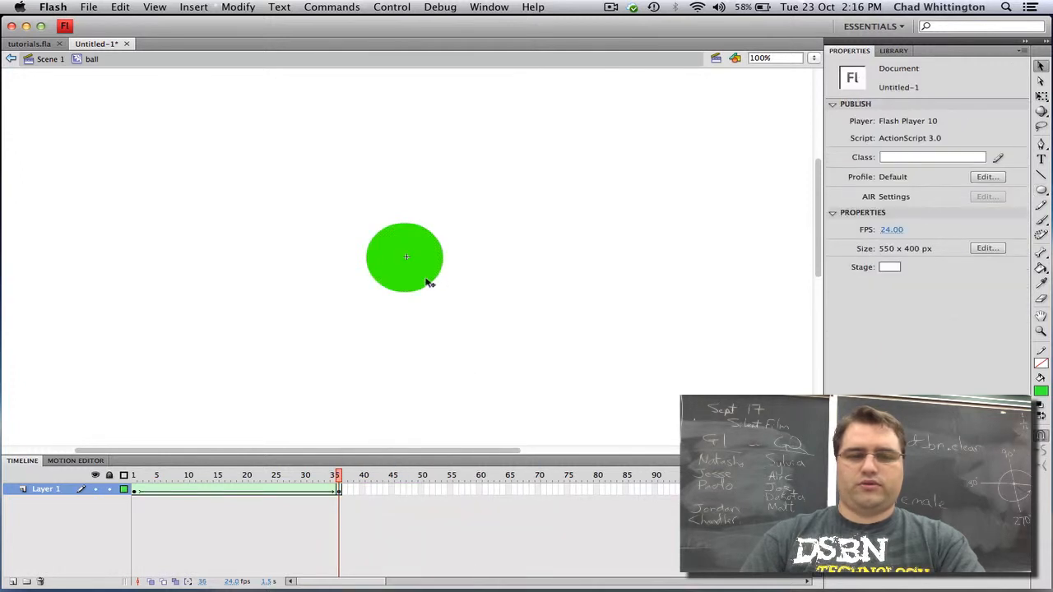
drag(434, 283, 485, 299)
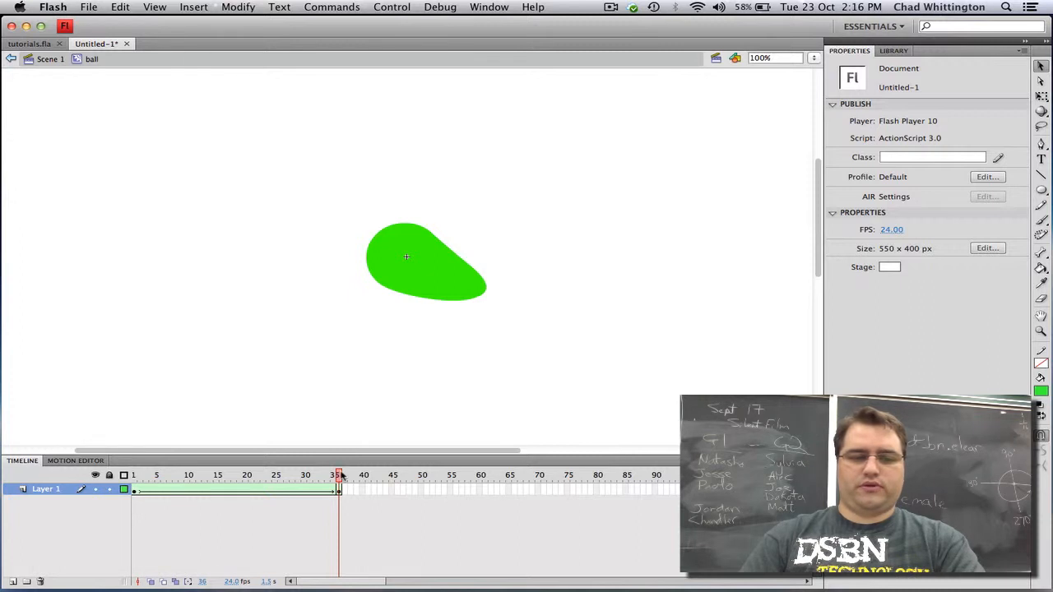
- Return the playhead to frame 1 and play the ball's shape tween
drag(342, 477, 105, 447)
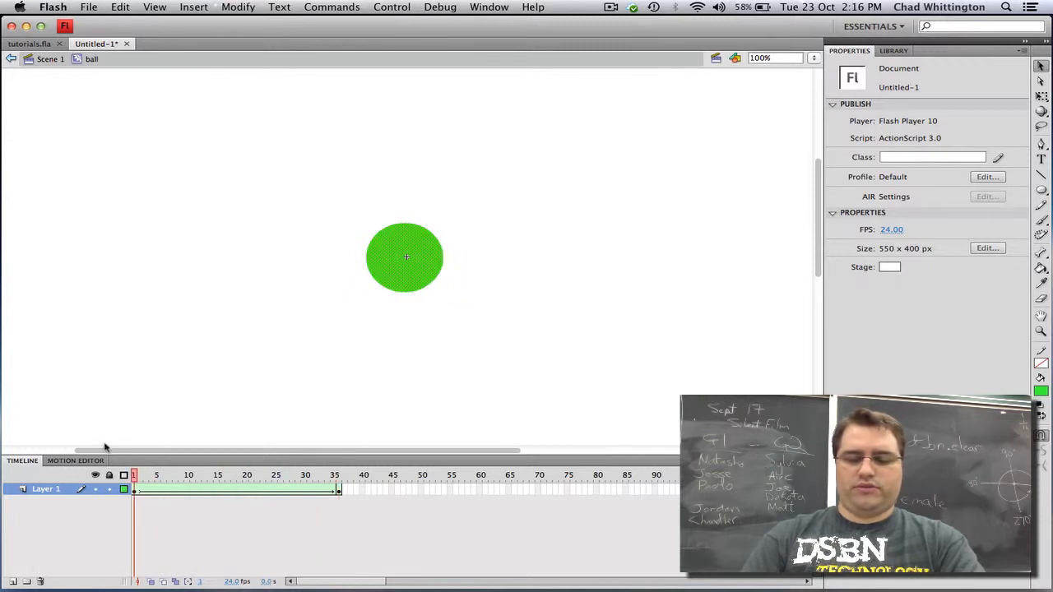
key(Return)
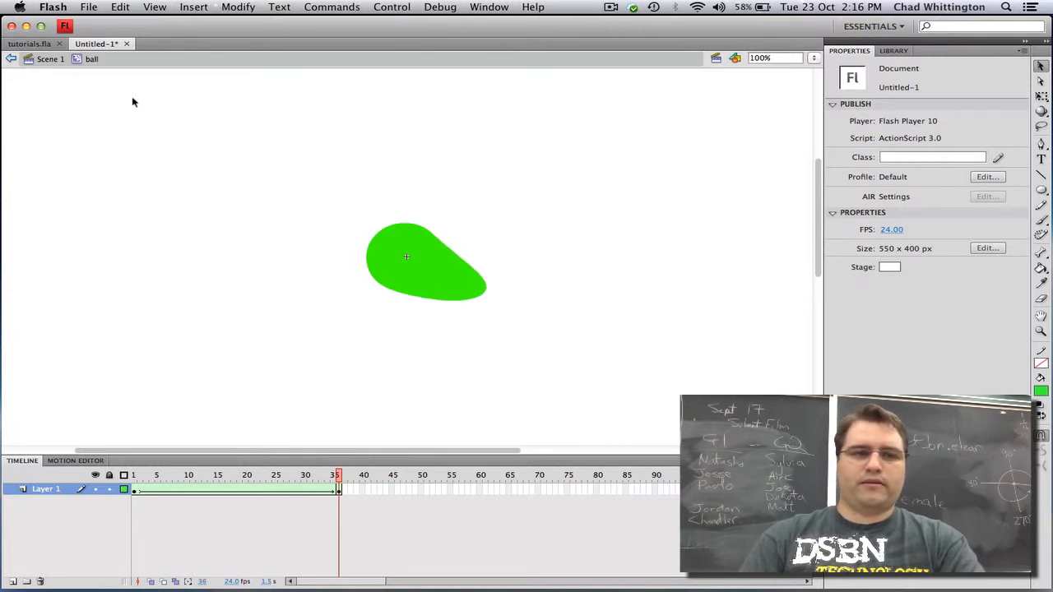
- Go back to Scene 1 and place an instance of the ball symbol on the stage, slightly left of centre
click(48, 60)
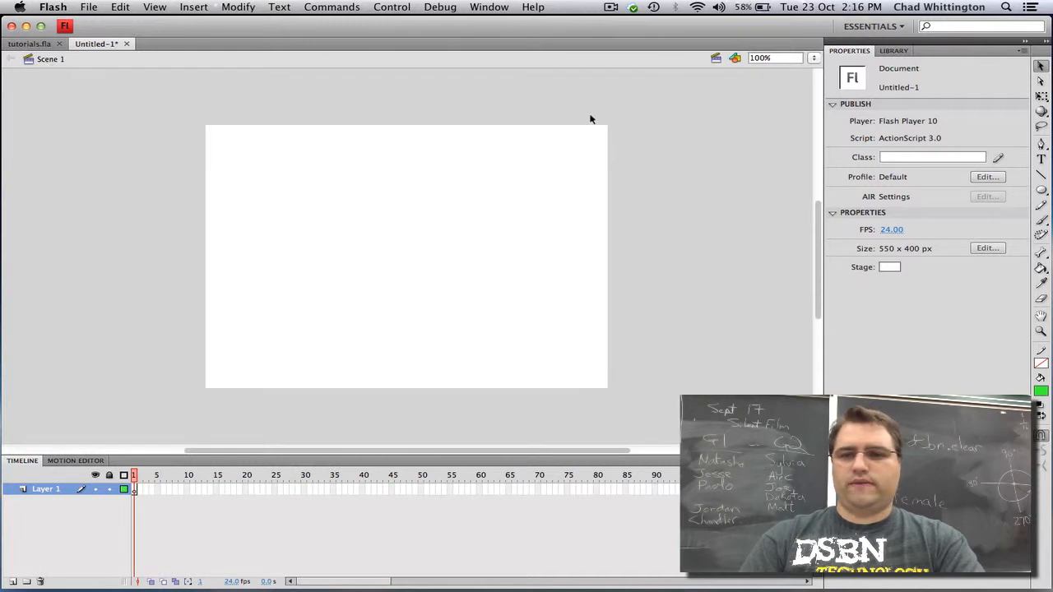
click(894, 51)
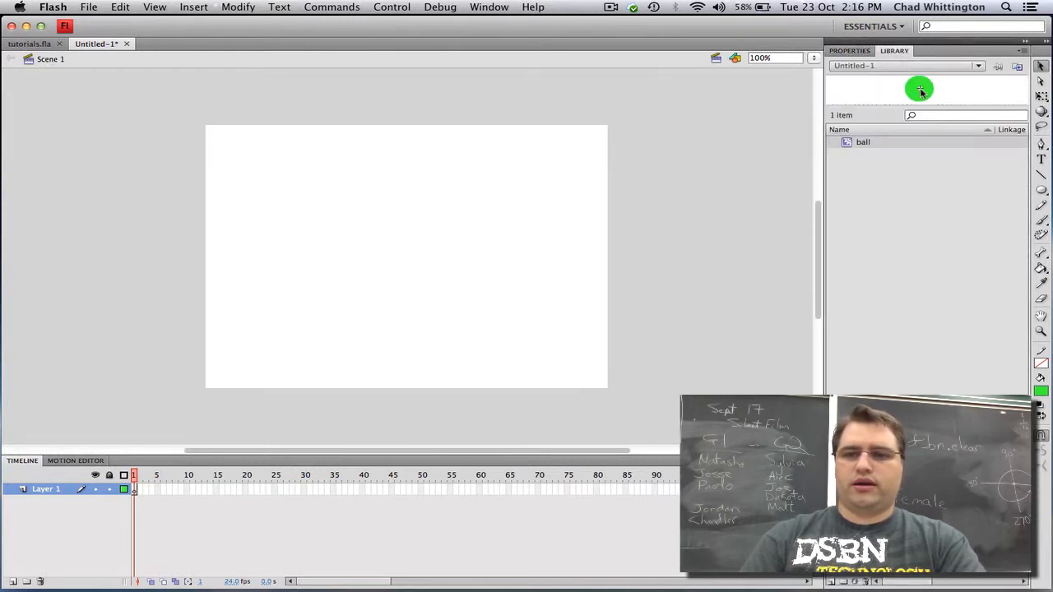
drag(919, 91, 361, 249)
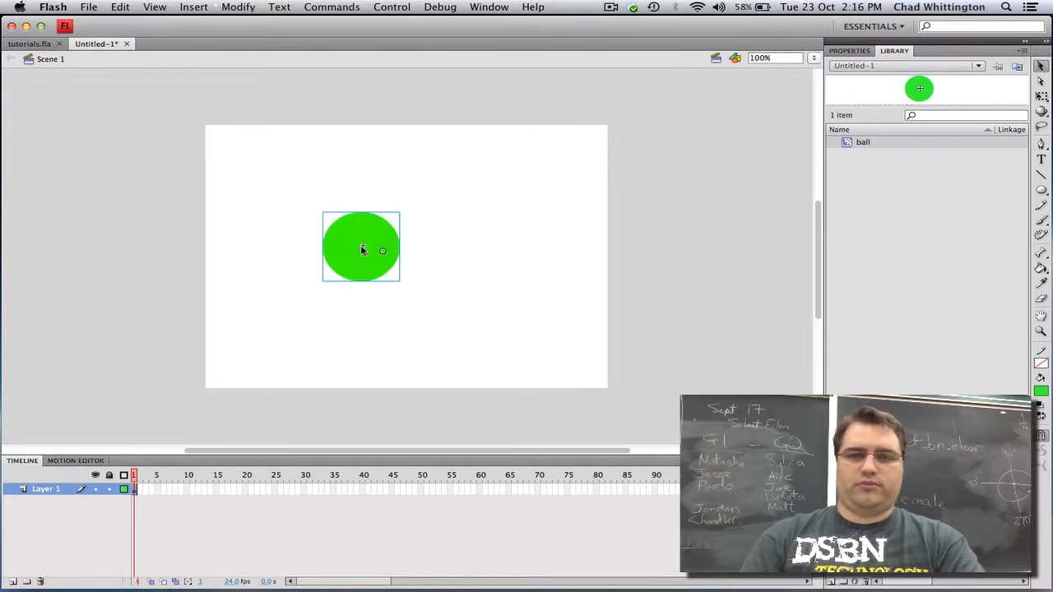
- Create a new symbol of type Button named "my button"
click(193, 6)
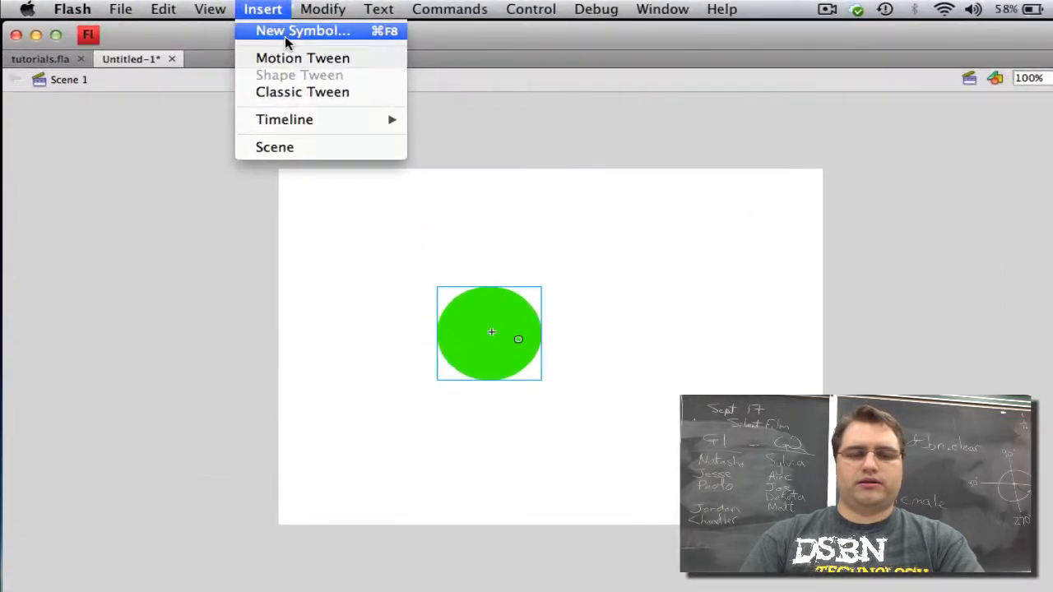
click(285, 38)
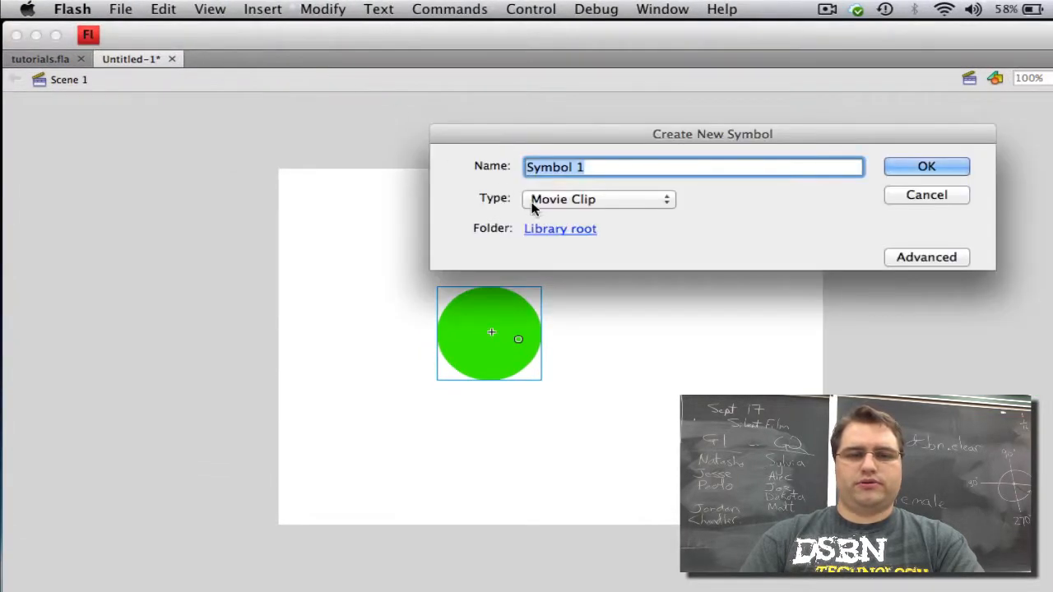
click(658, 199)
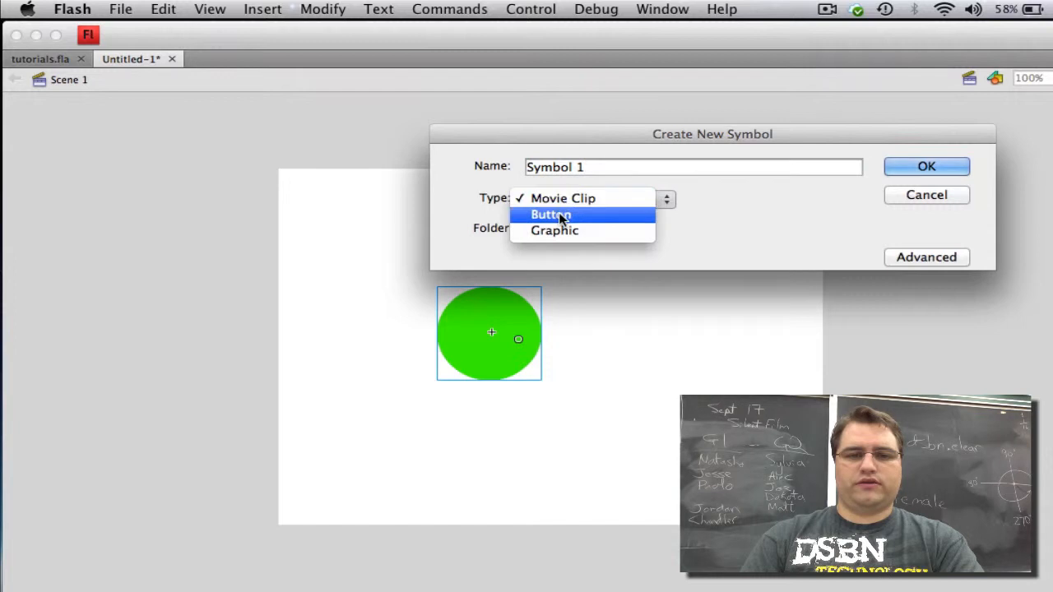
click(567, 214)
triple_click(593, 167)
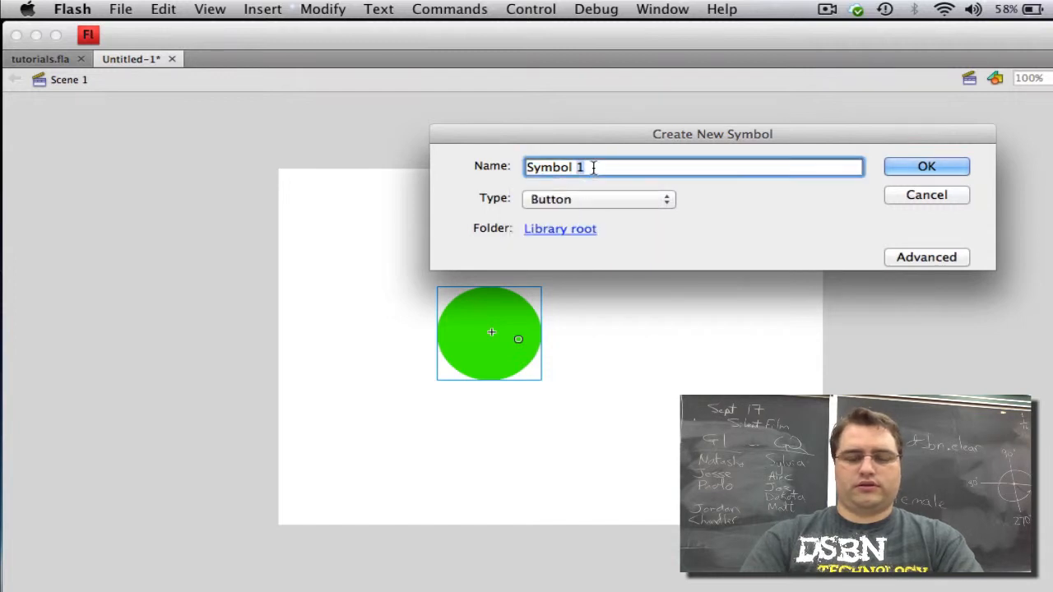
key(BackSpace)
key(BackSpace)
key(BackSpace)
key(BackSpace)
key(BackSpace)
key(BackSpace)
key(BackSpace)
key(BackSpace)
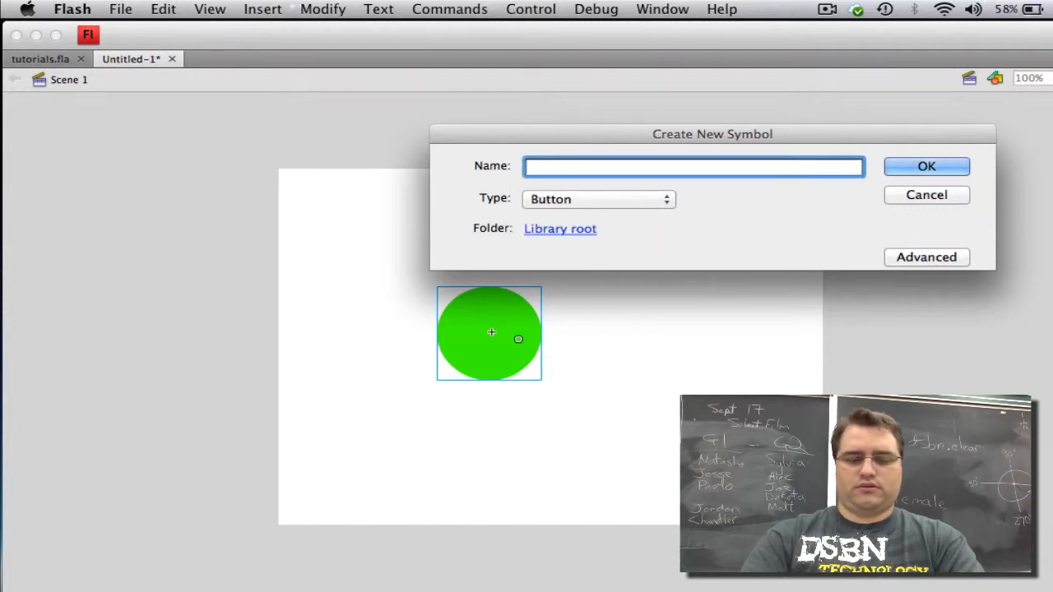
text(my button)
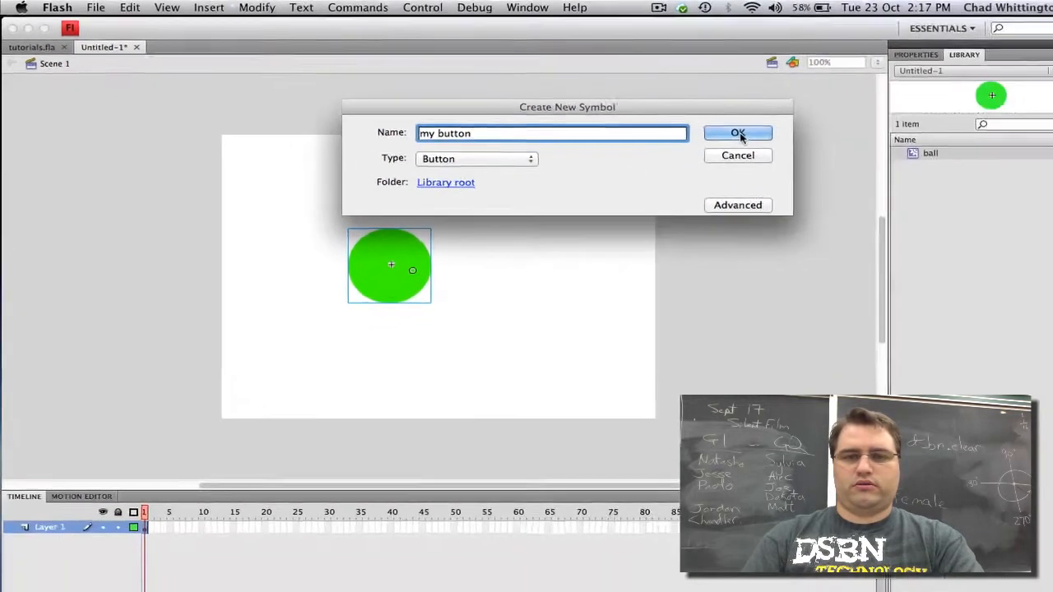
click(921, 167)
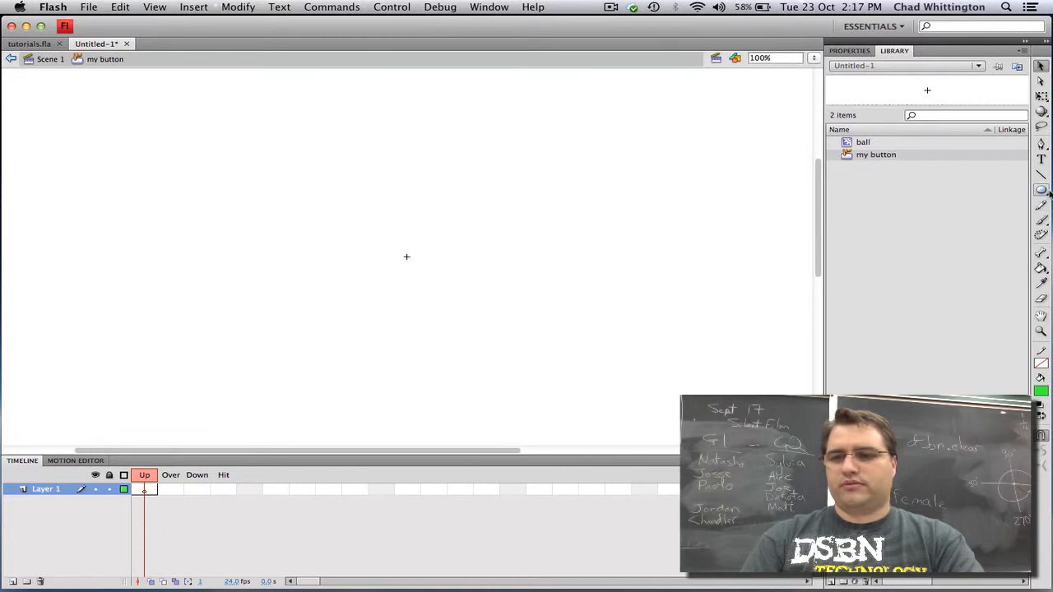
- Draw a blue rectangle without a stroke in the button's Up frame, roughly centred on the registration point
click(1042, 191)
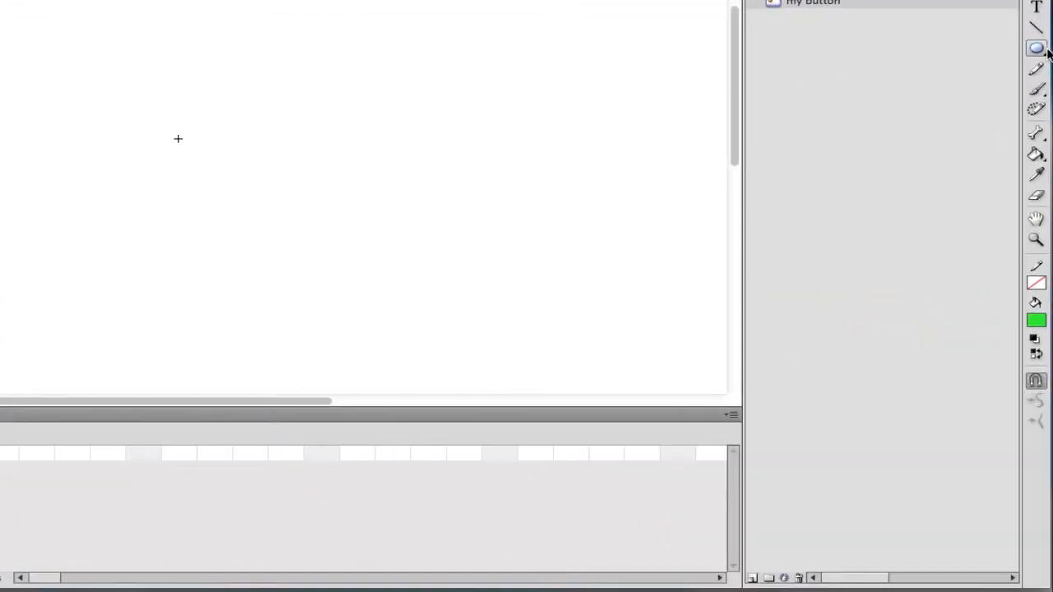
click(1047, 50)
click(894, 53)
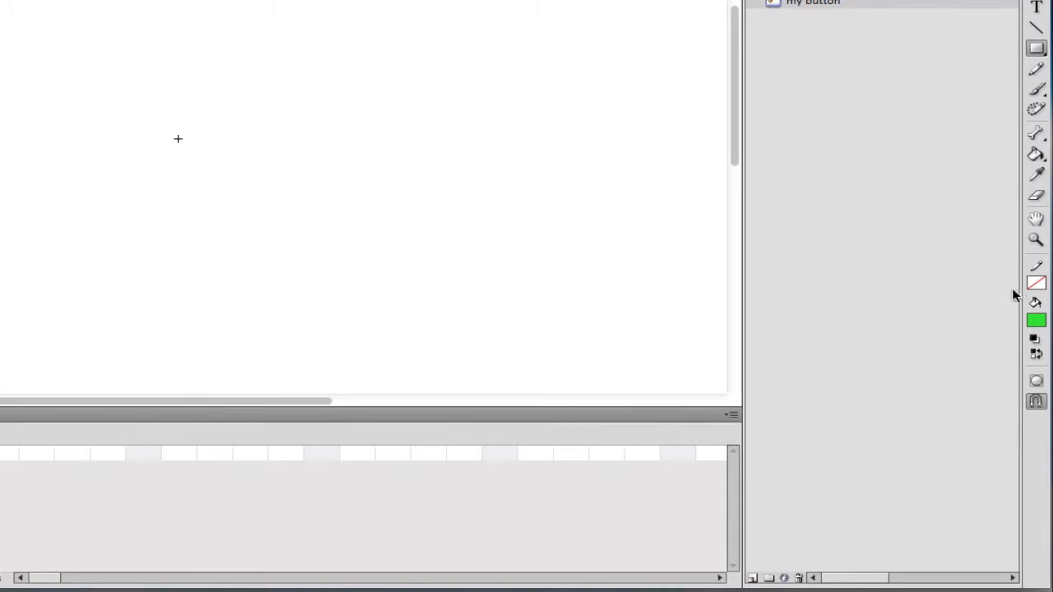
click(1037, 322)
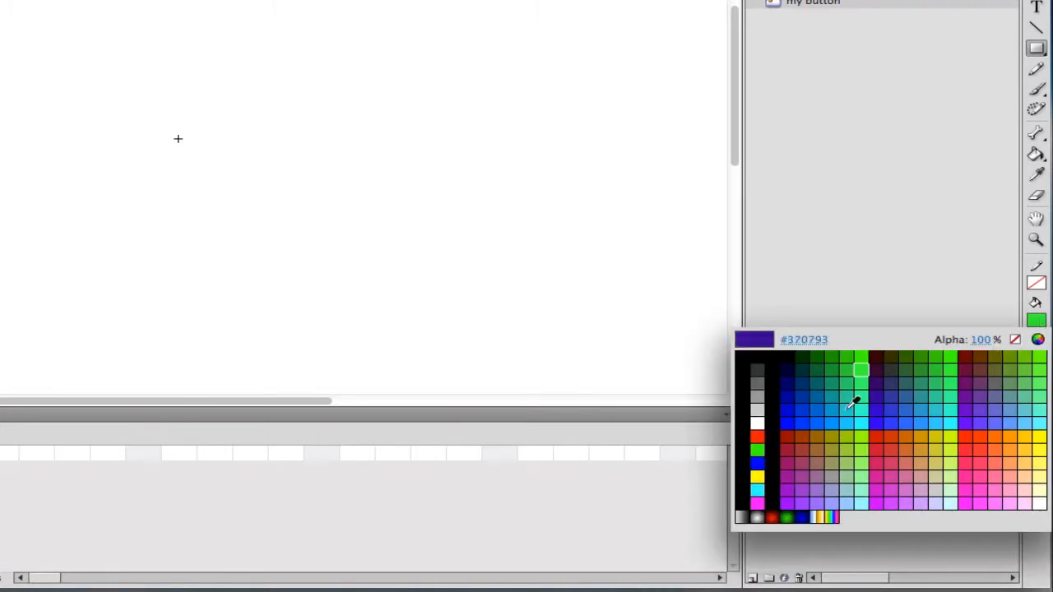
click(815, 418)
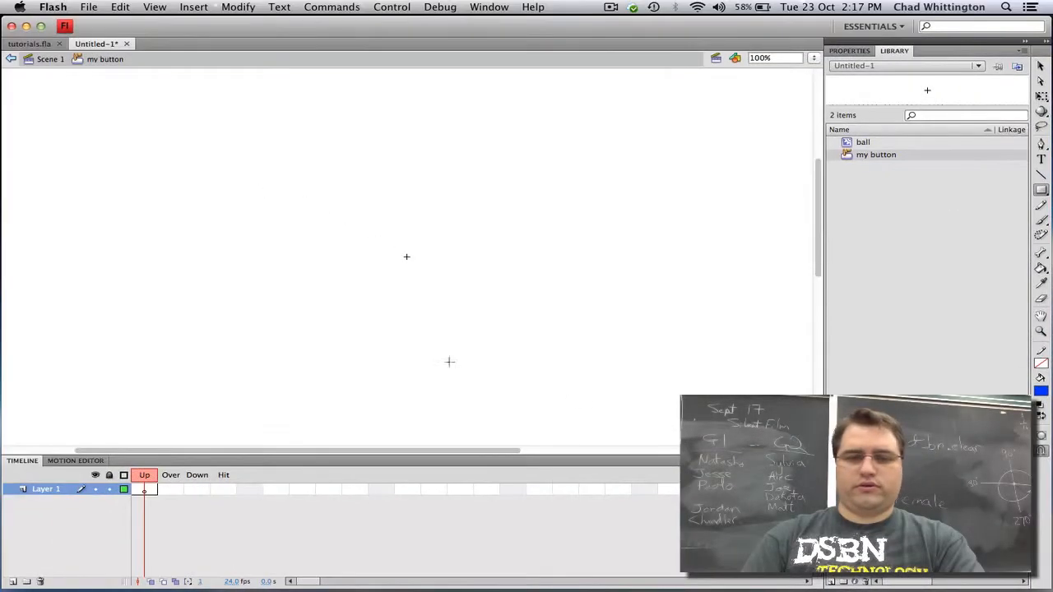
drag(309, 225, 505, 298)
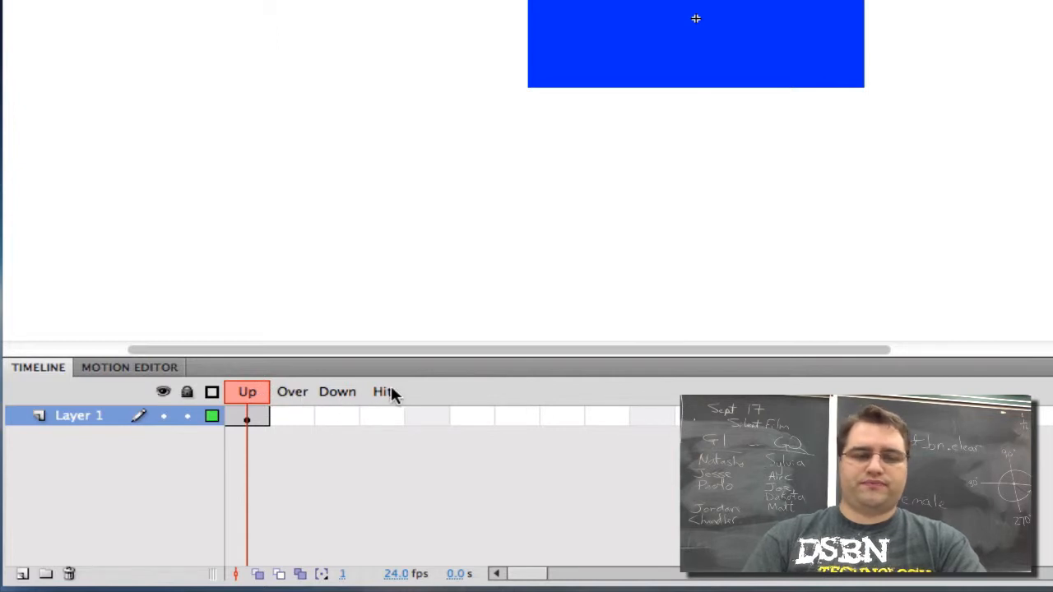
- Insert keyframes in the button's Over, Down and Hit frames
right_click(294, 422)
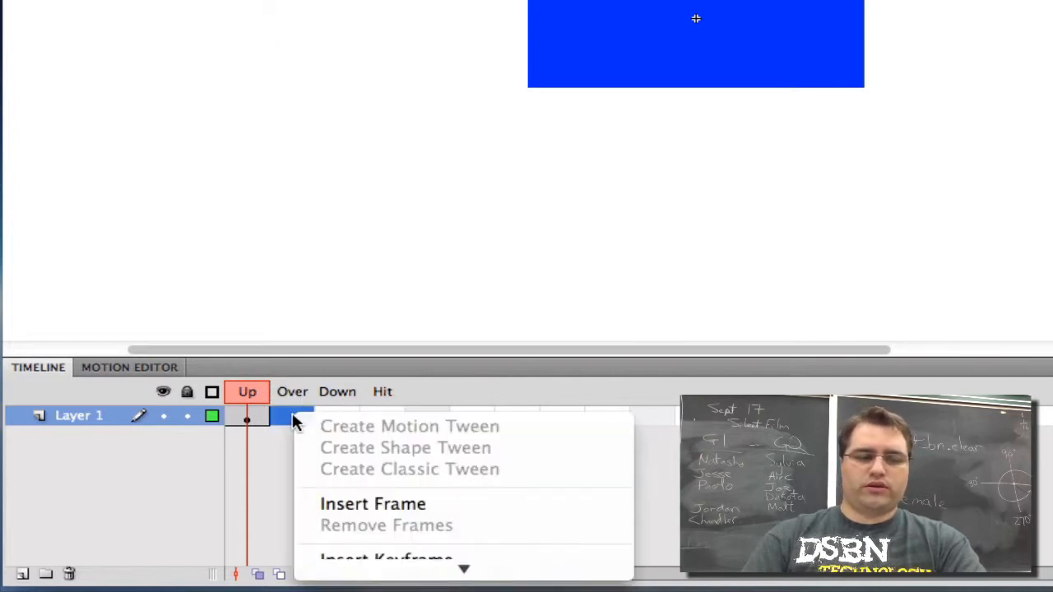
mouse_move(365, 576)
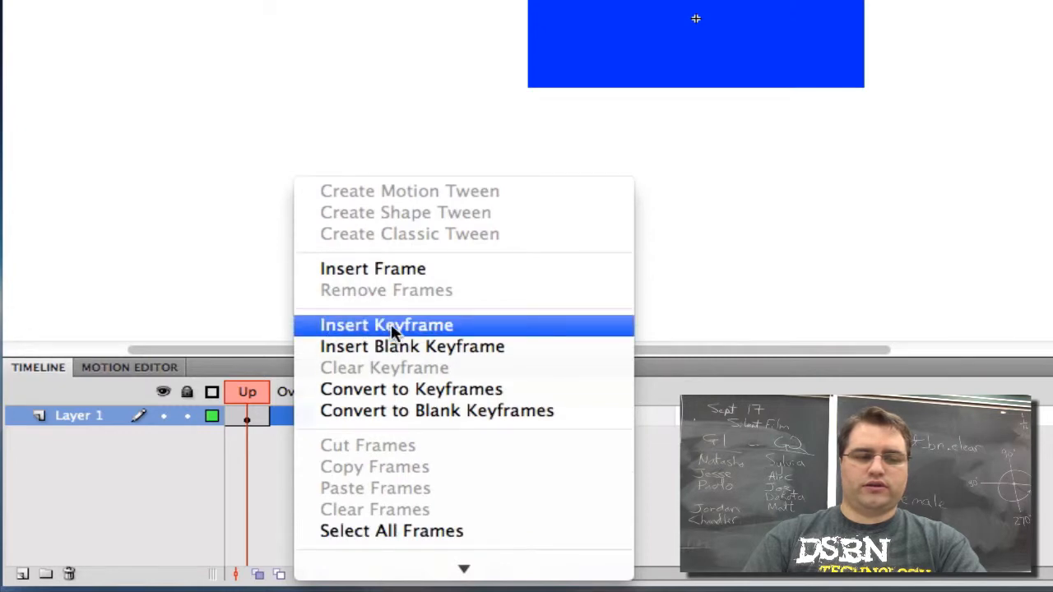
click(393, 325)
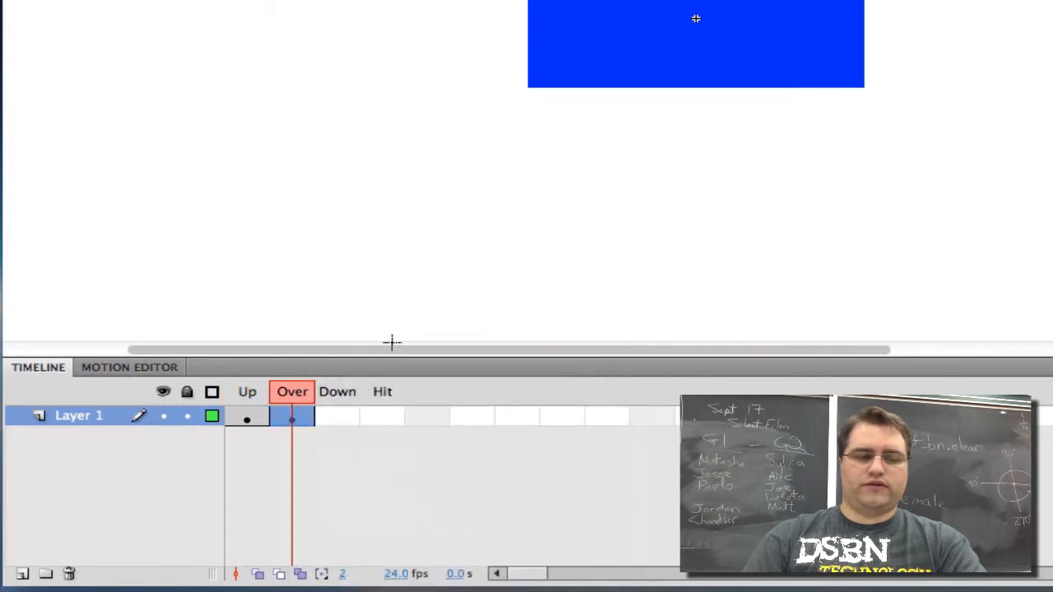
right_click(337, 416)
mouse_move(400, 576)
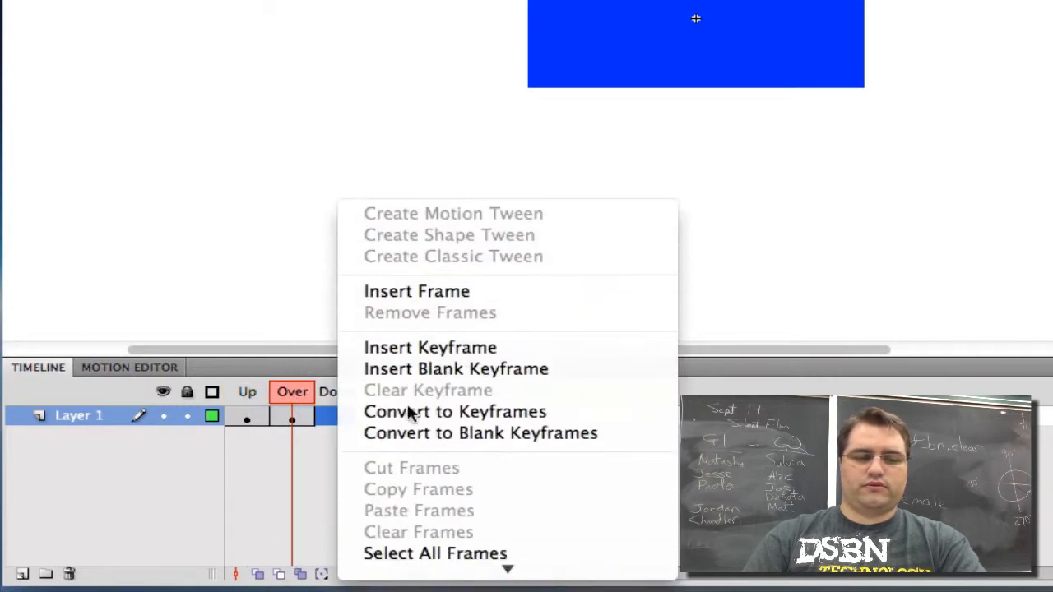
click(413, 349)
right_click(380, 423)
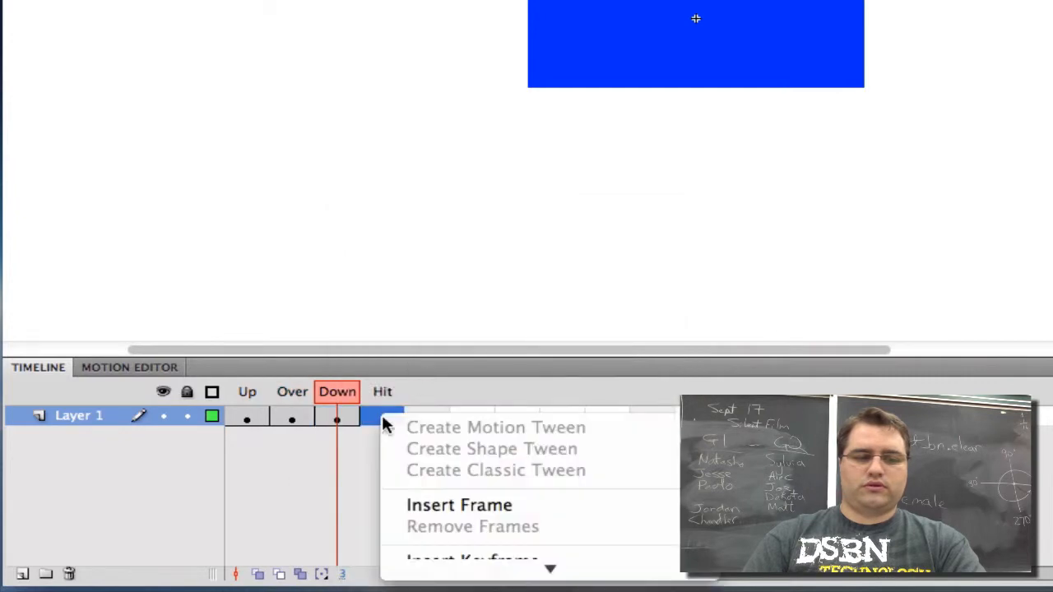
mouse_move(455, 569)
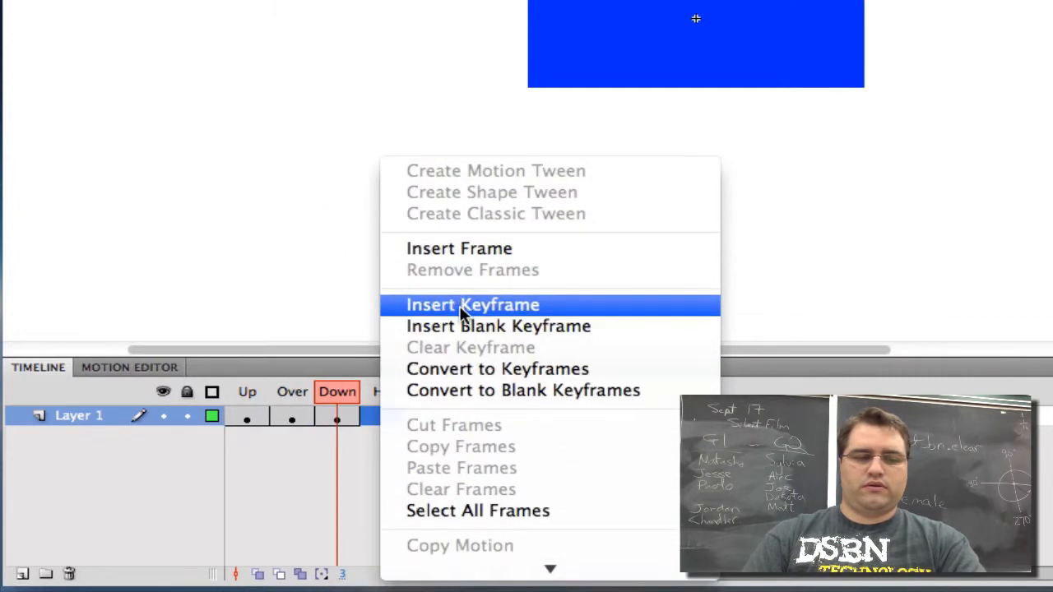
click(457, 306)
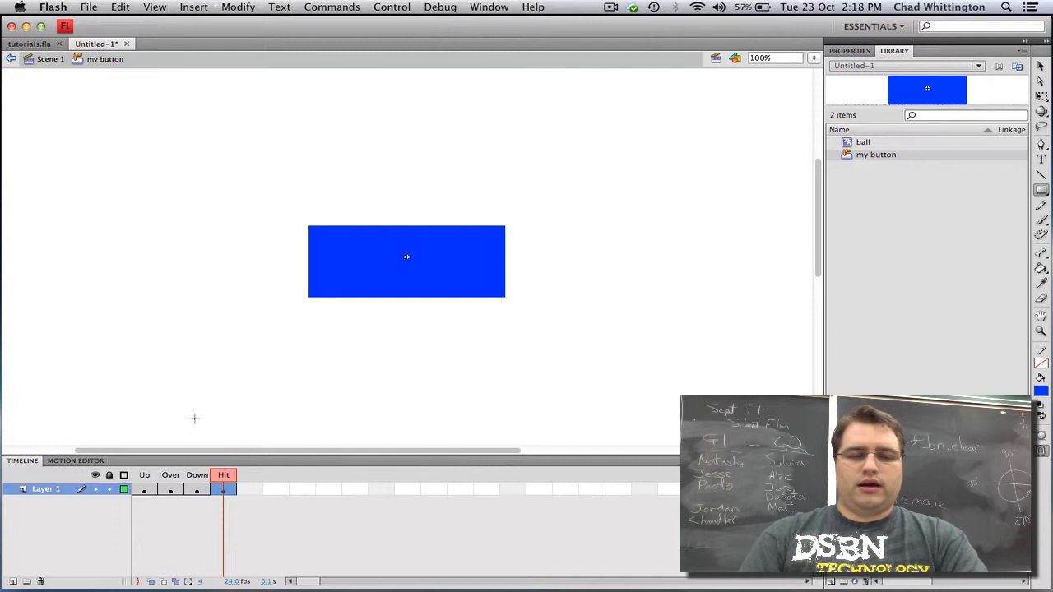
- Check the rectangle in the Up, Over, Down and Hit frames, and recolour it a slightly lighter blue in the Over frame
click(145, 490)
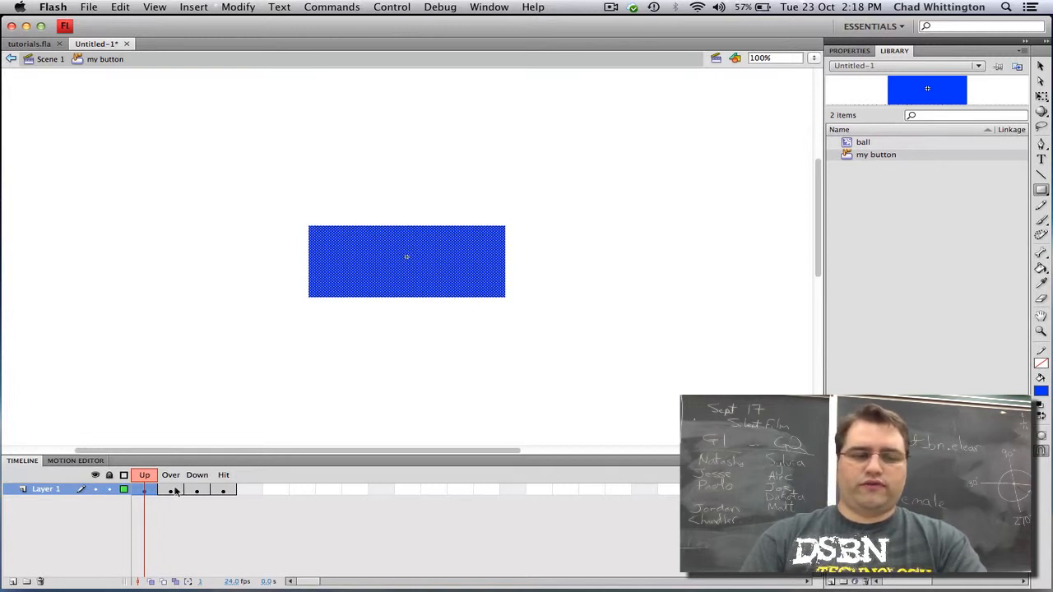
click(171, 490)
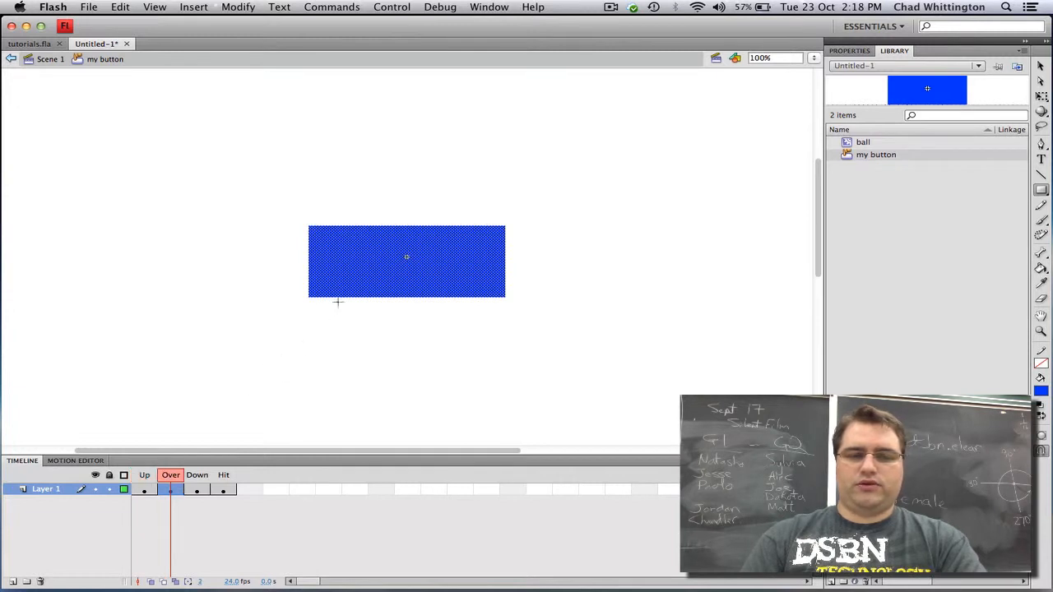
click(202, 490)
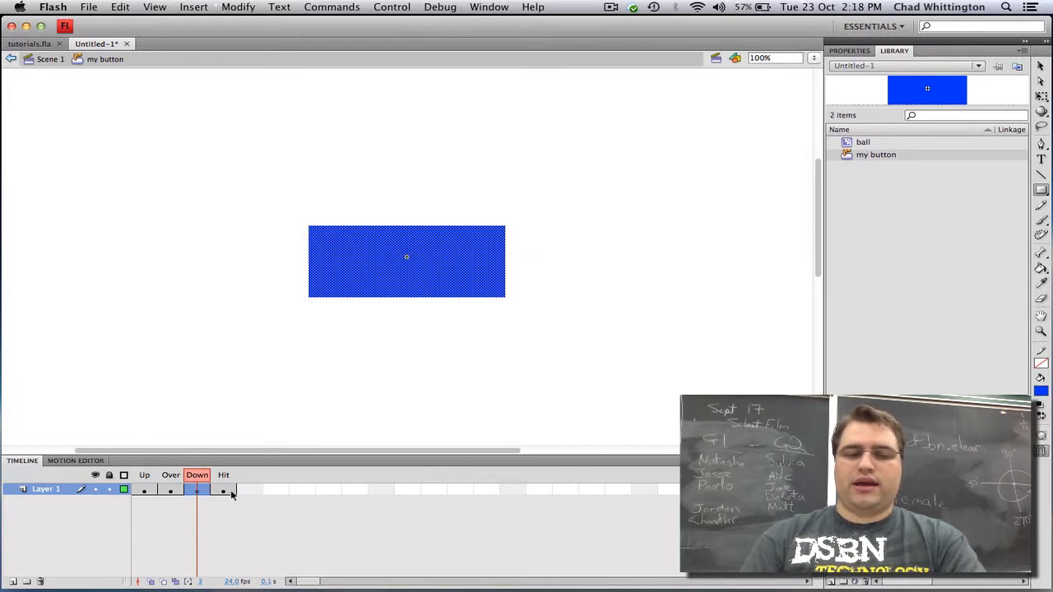
click(231, 491)
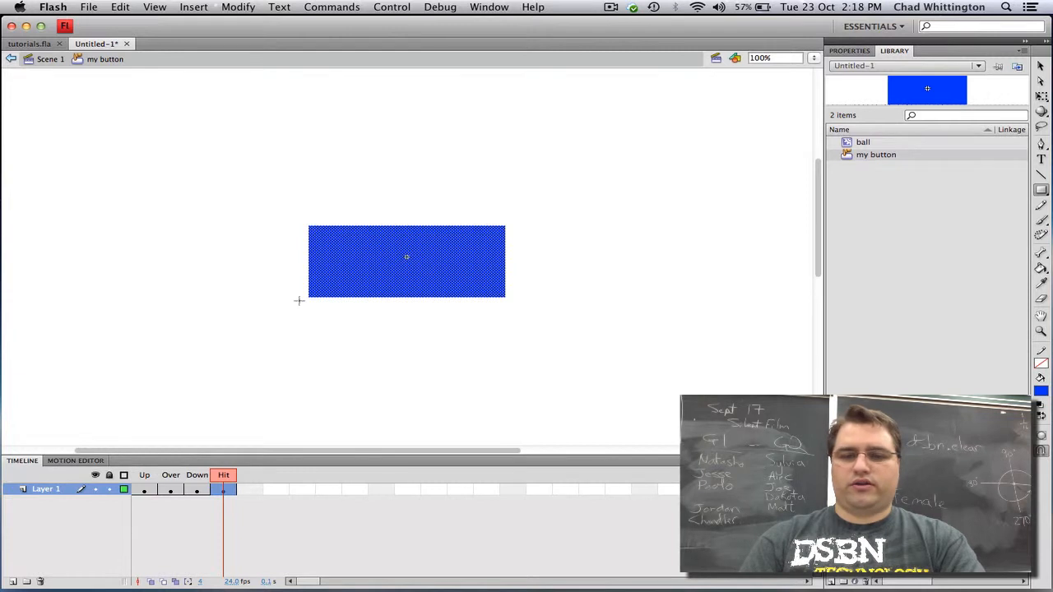
click(172, 490)
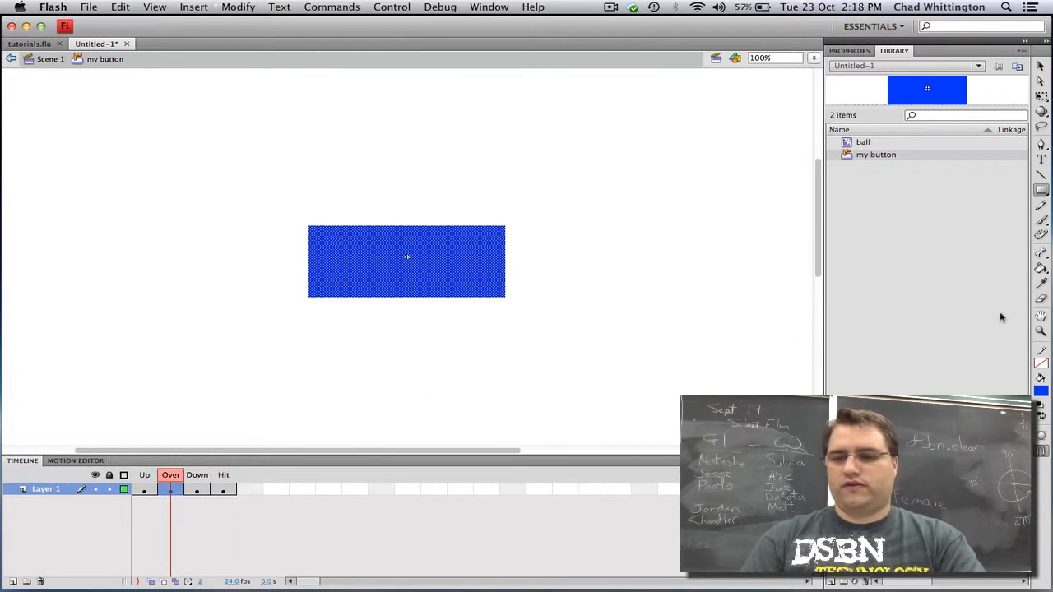
click(1041, 393)
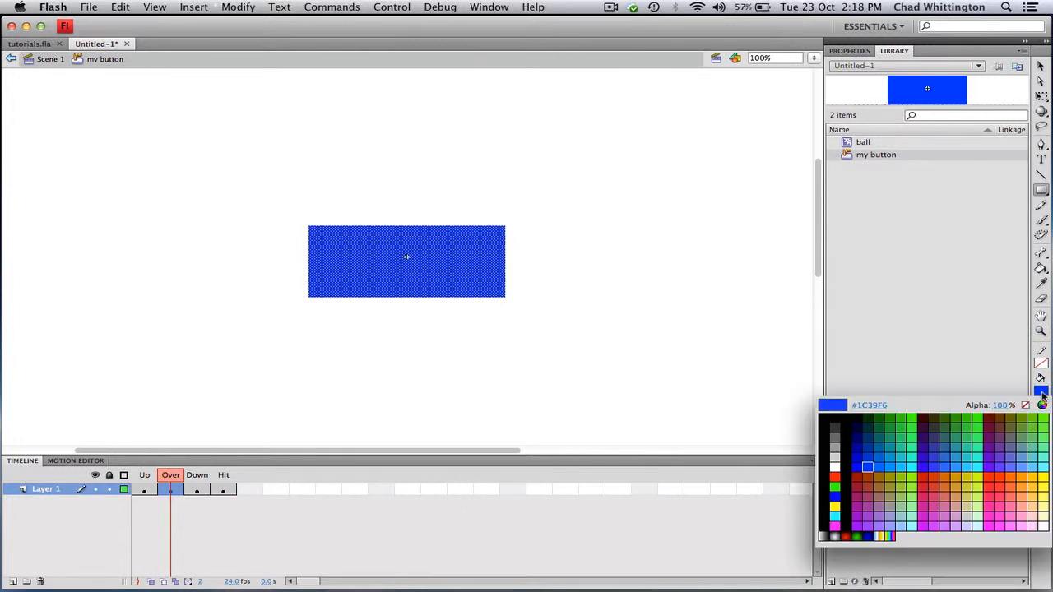
click(883, 469)
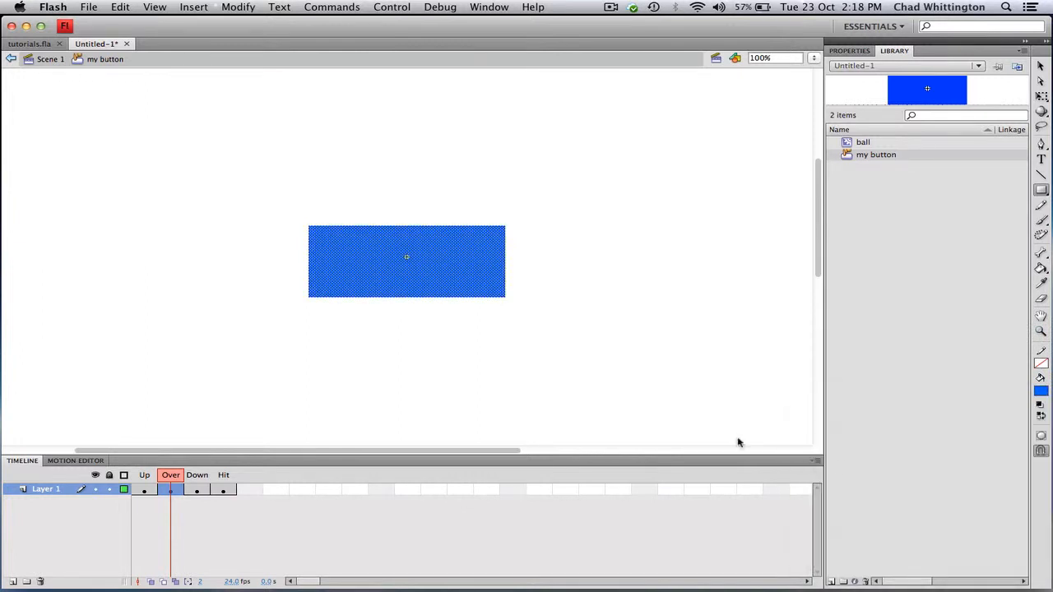
- Recolour the rectangle in the button's Down frame to dark navy blue and deselect it
click(191, 478)
click(1041, 390)
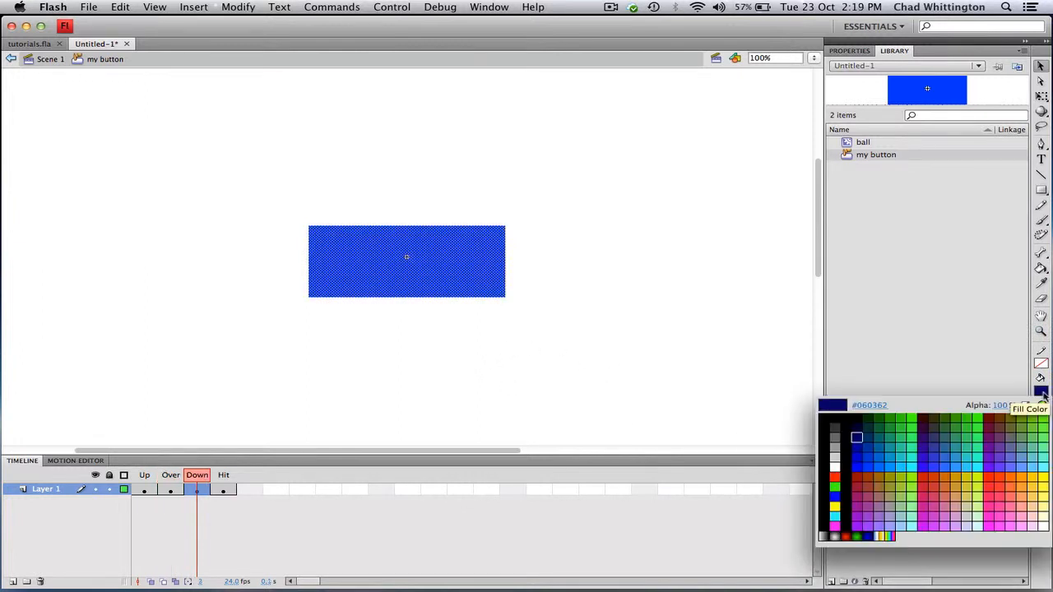
click(858, 436)
click(514, 354)
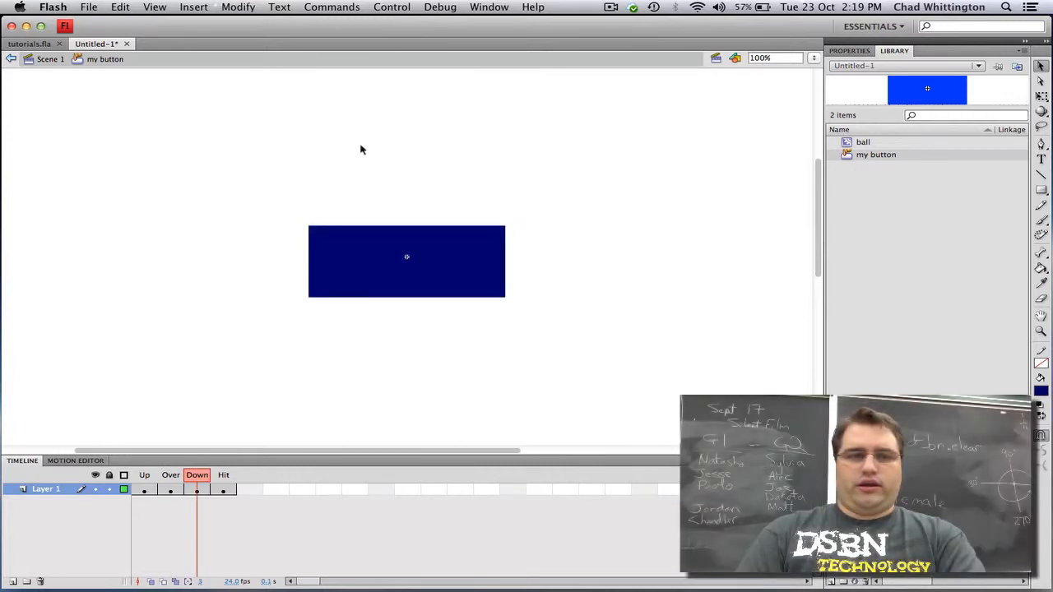
- Return to Scene 1 and place an instance of the my button symbol near the stage's upper edge, above the ball
click(49, 62)
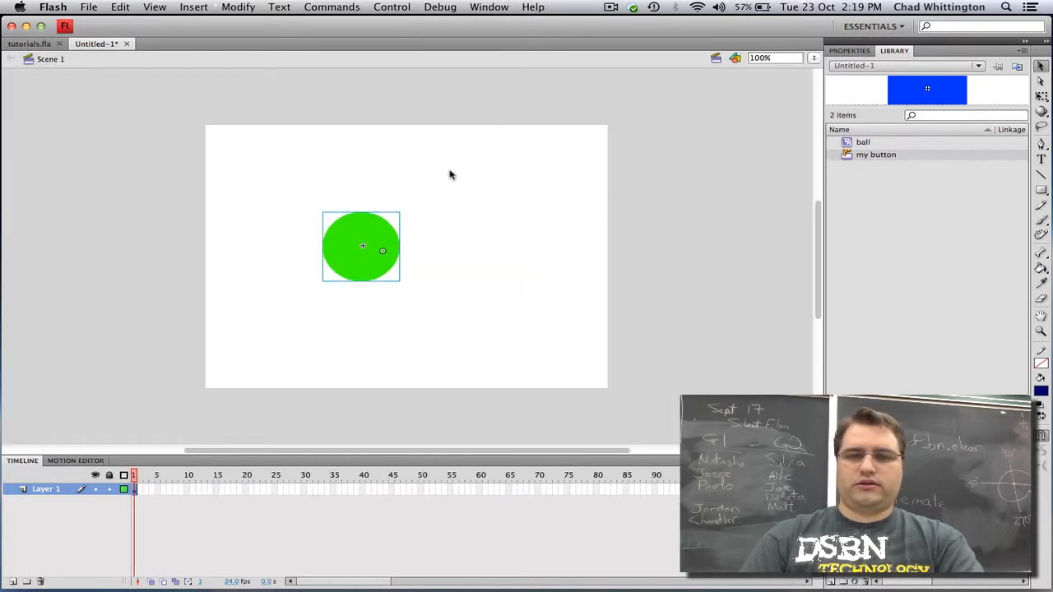
drag(449, 174, 449, 170)
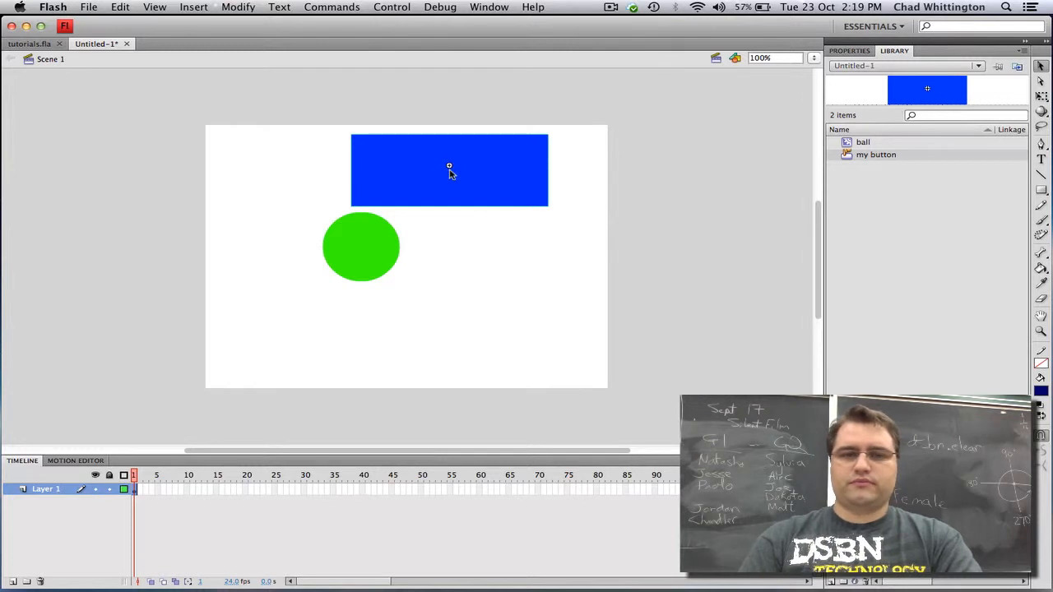
- Create a new symbol of type Graphic named "pic"
click(193, 6)
click(209, 23)
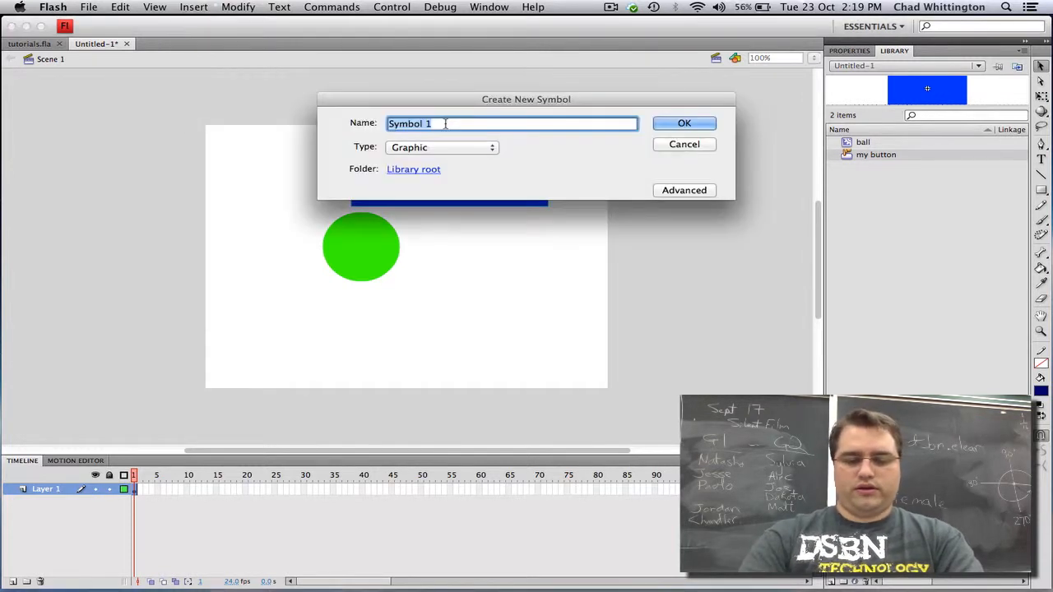
text(pic)
key(Return)
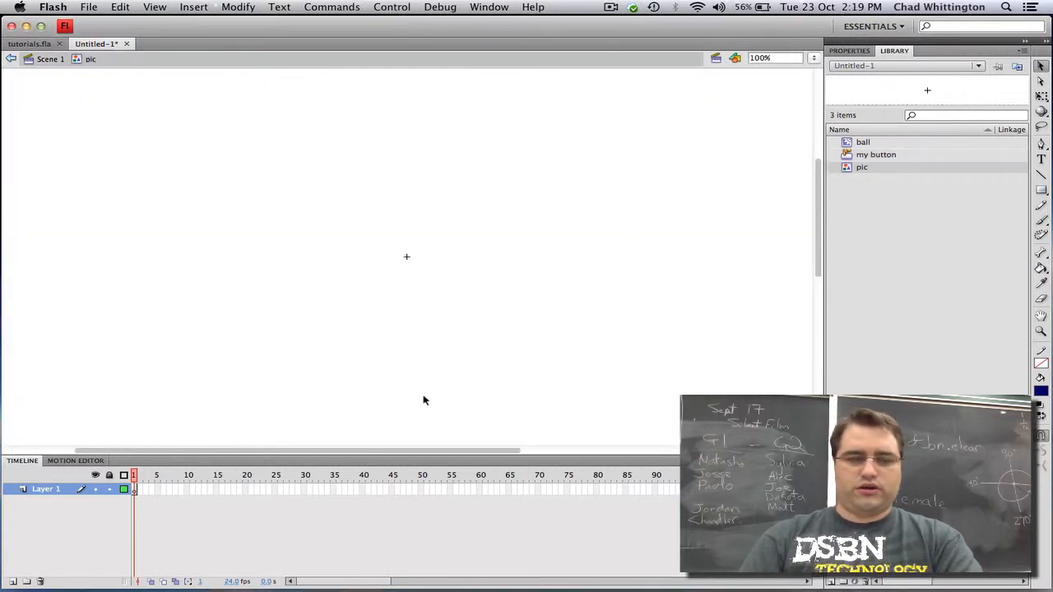
- Draw a wide navy ellipse in the pic symbol and pull its upper-right edge up and outward into an irregular shape
click(1042, 192)
drag(300, 254, 488, 307)
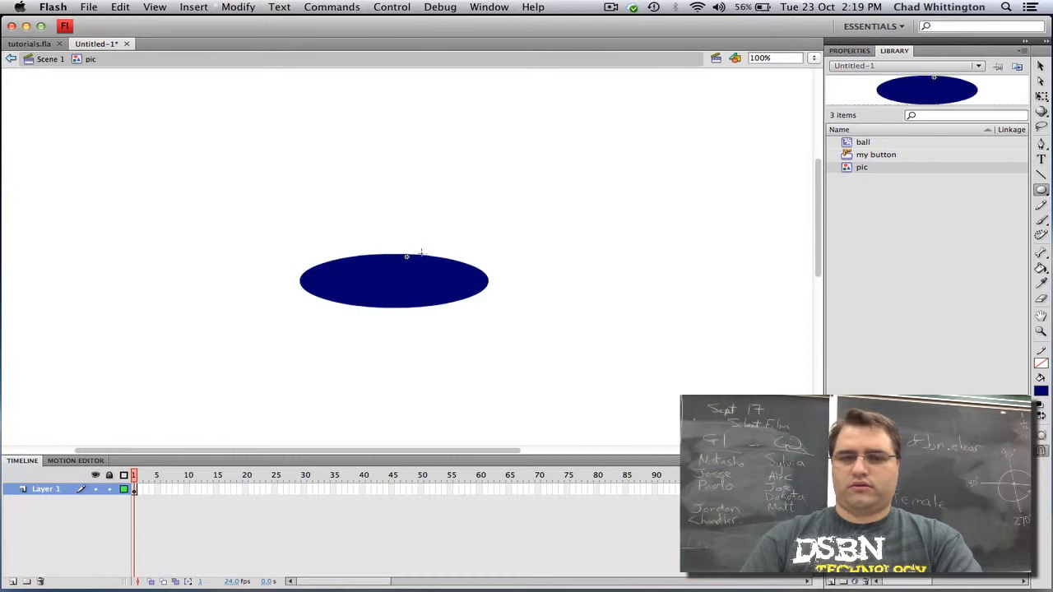
click(1041, 67)
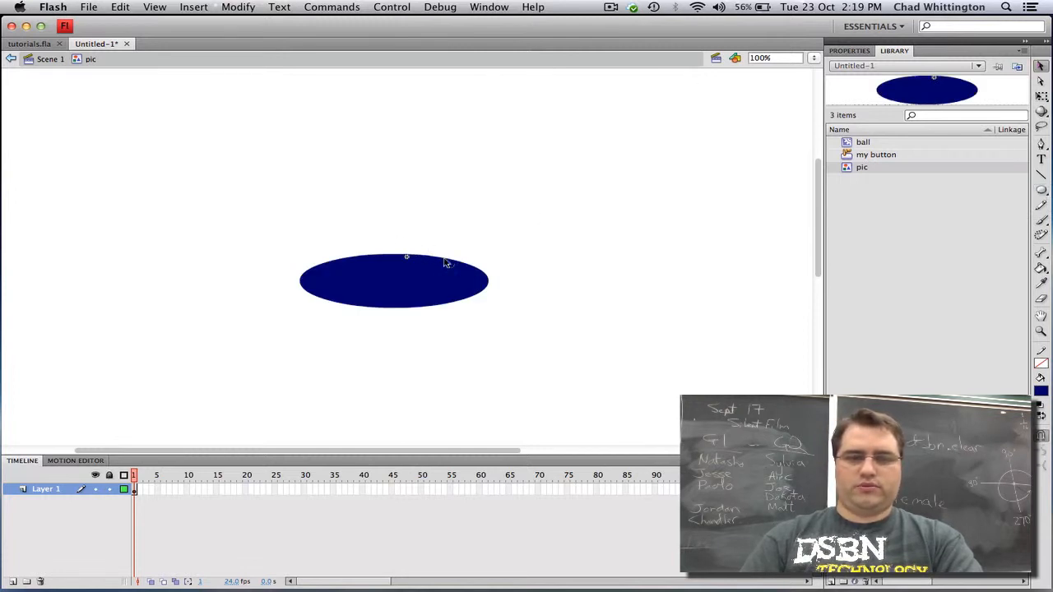
drag(444, 261, 490, 200)
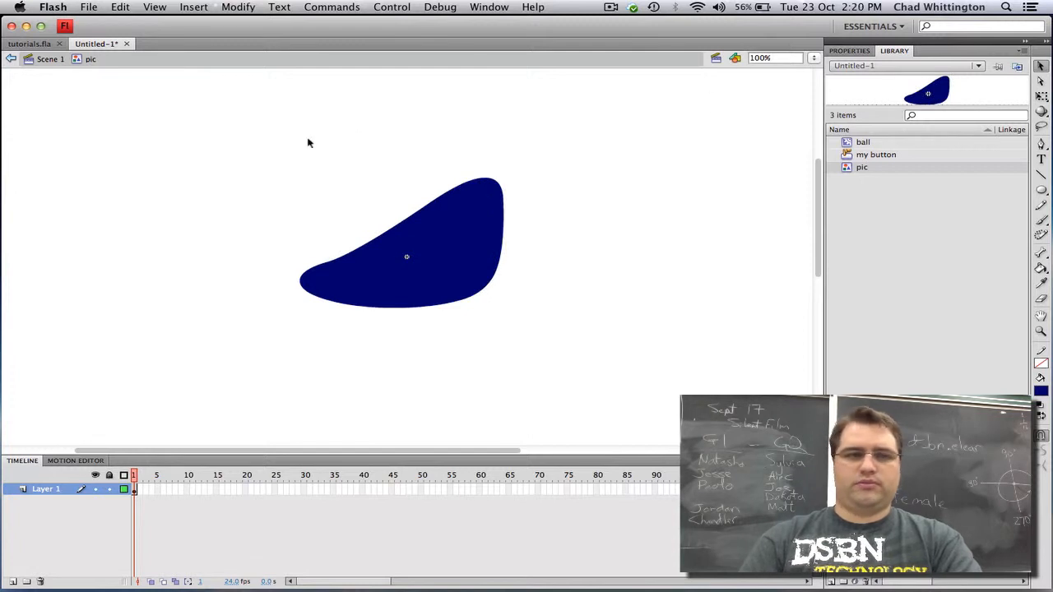
- Go back to Scene 1 and place an instance of the pic symbol on the stage, below and to the right of the ball
click(50, 60)
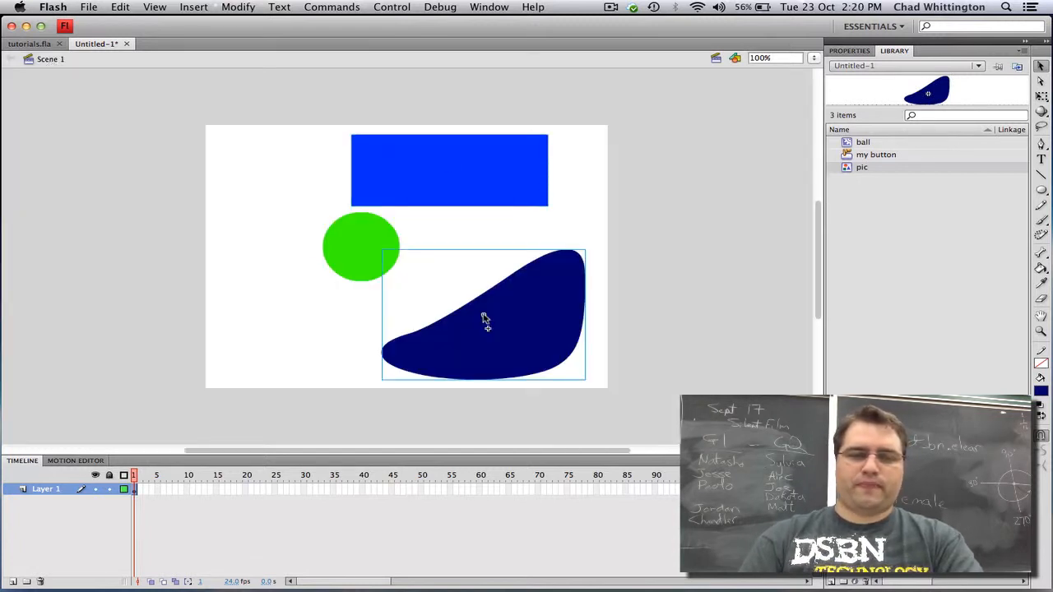